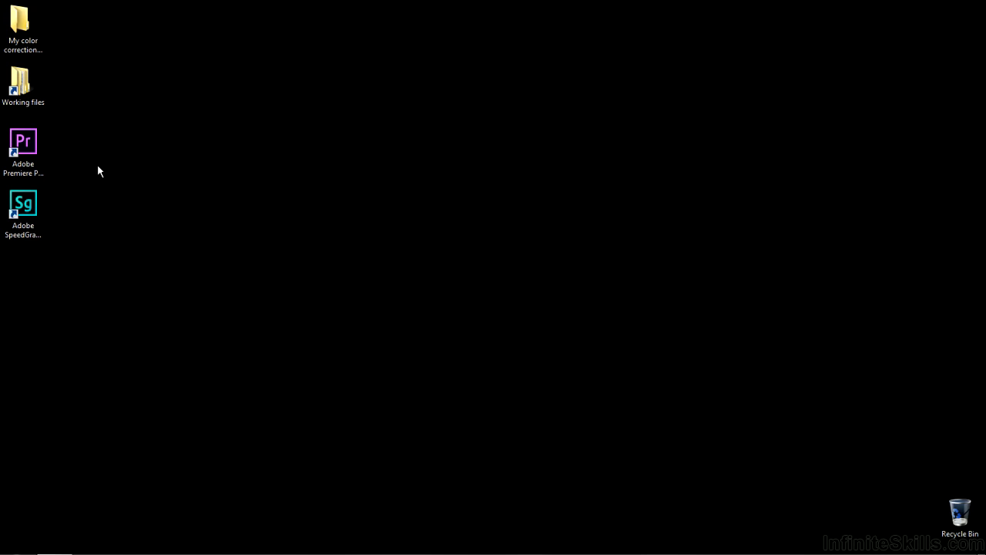
# Launch SpeedGrade and open the SG-effects.prproj project.
pyautogui.doubleClick(39, 193)
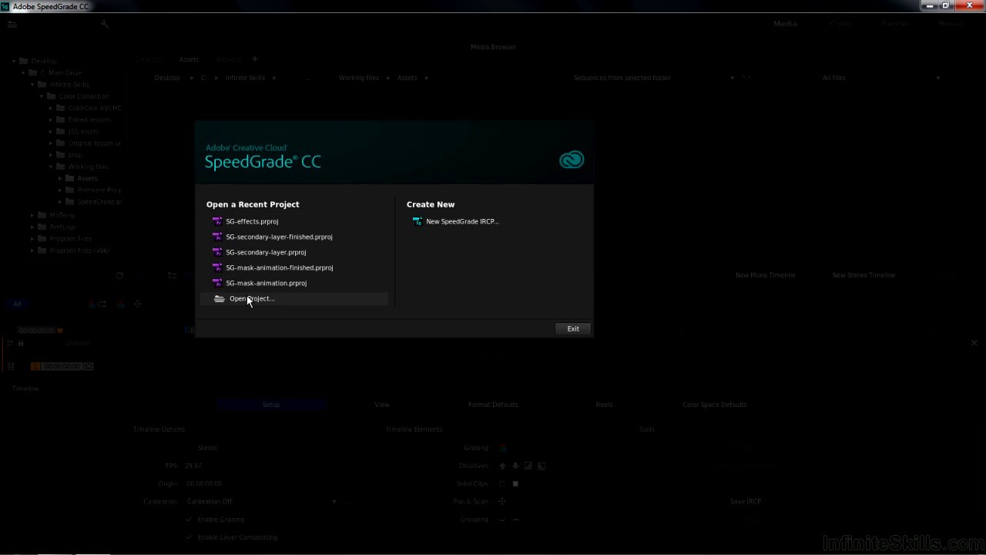
pyautogui.click(247, 299)
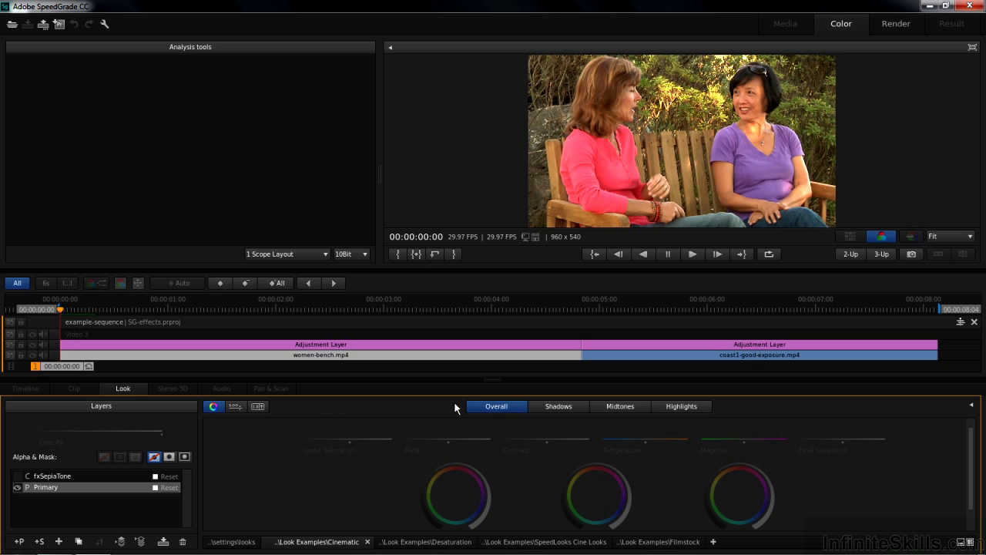
# View the coast clip at 6 s, return to the start, and inspect both adjustment layers' effect stacks.
pyautogui.click(707, 308)
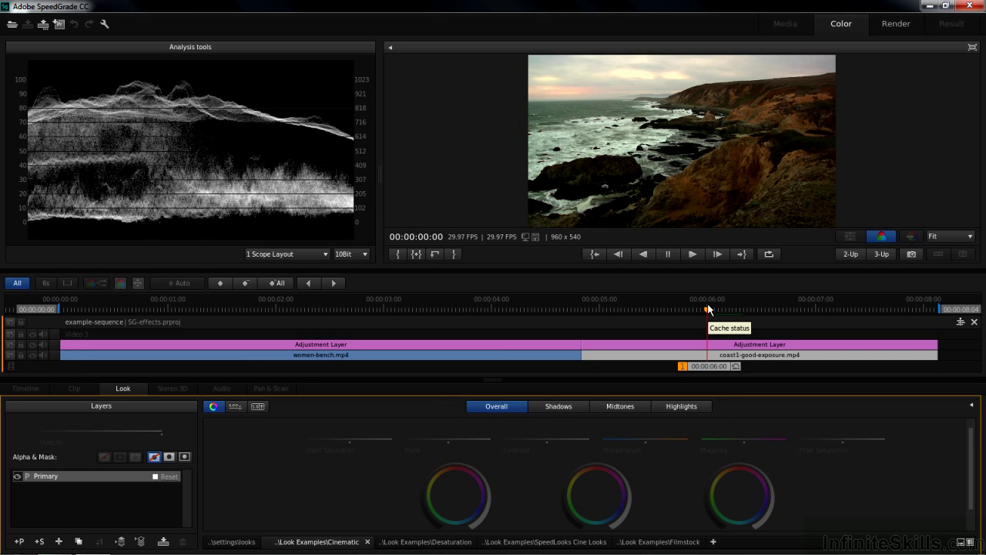
pyautogui.press('Home')
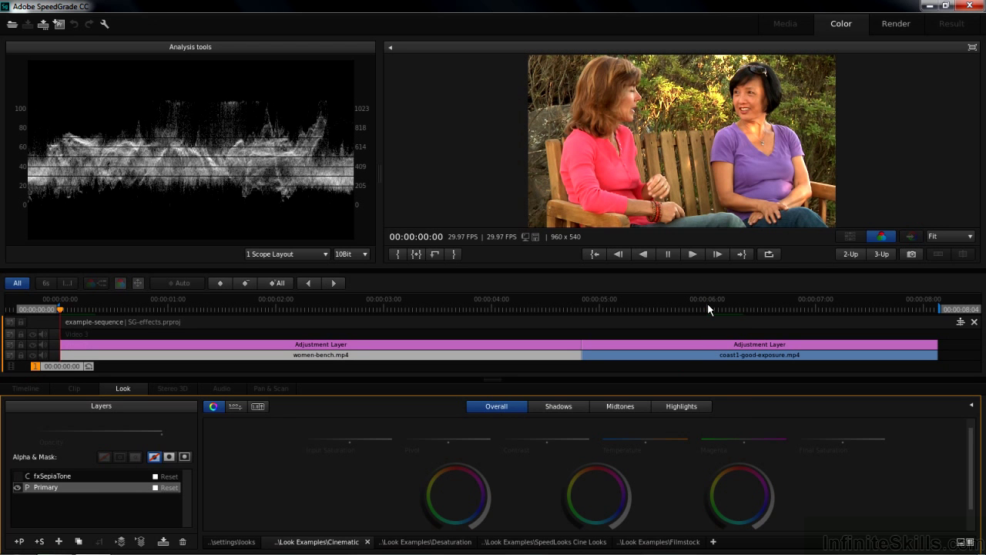
pyautogui.click(375, 343)
pyautogui.moveTo(186, 490)
pyautogui.mouseDown()
pyautogui.moveTo(188, 502)
pyautogui.moveTo(187, 487)
pyautogui.mouseUp()
pyautogui.click(620, 345)
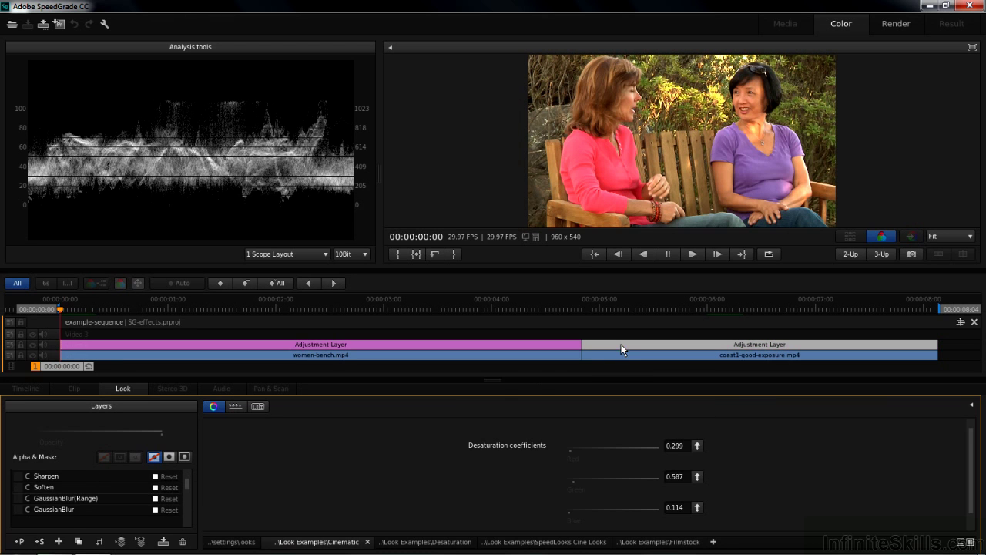
pyautogui.moveTo(187, 479)
pyautogui.mouseDown()
pyautogui.moveTo(187, 503)
pyautogui.moveTo(192, 470)
pyautogui.mouseUp()
# Drop women-bench.mp4's saturation to 0, try fxSepiaTone below Primary, then delete the sepia layer.
pyautogui.click(153, 359)
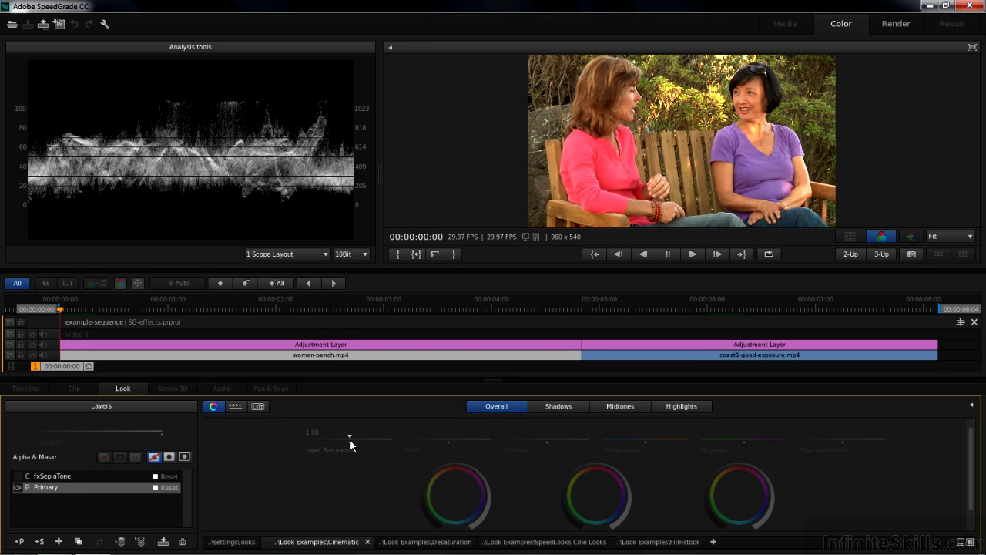
pyautogui.moveTo(349, 439); pyautogui.dragTo(306, 439)
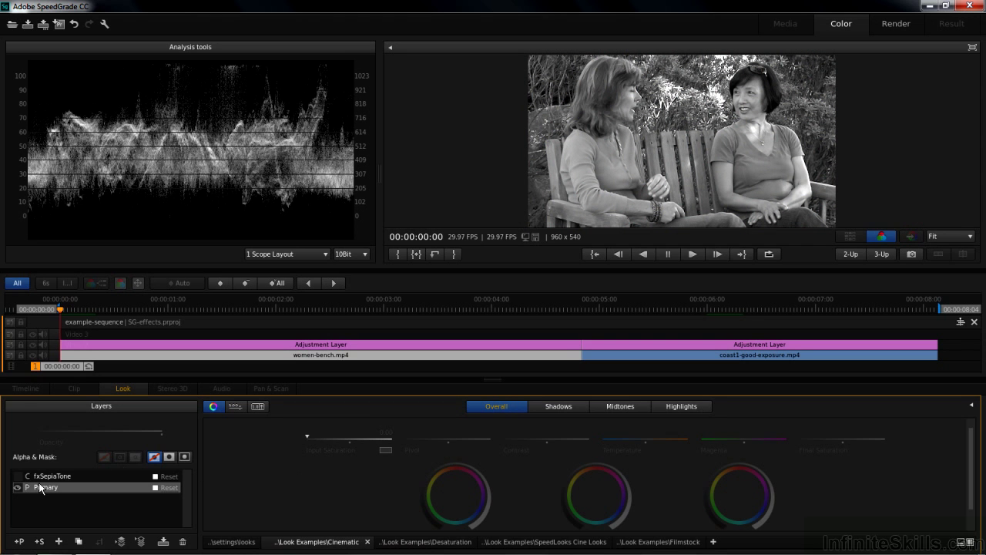
pyautogui.click(17, 477)
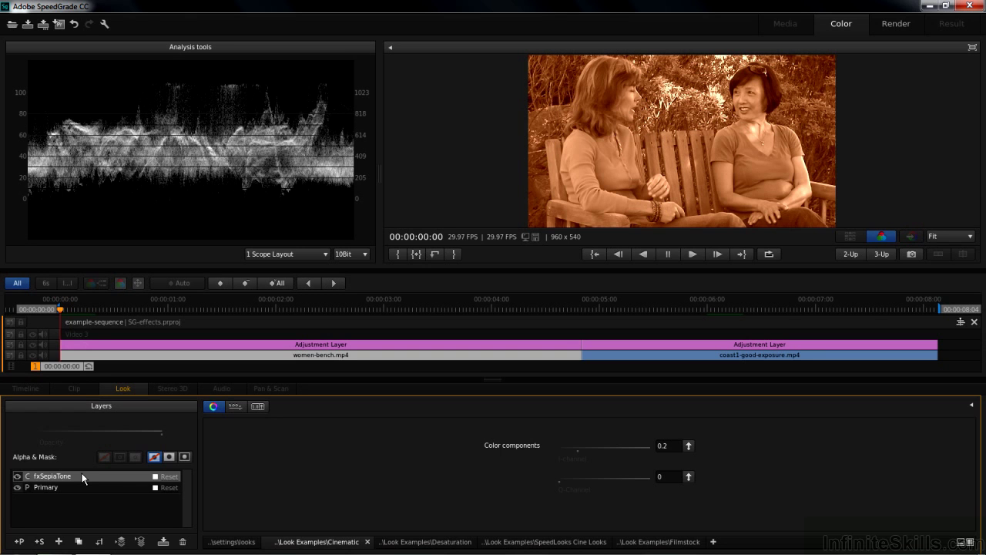
pyautogui.moveTo(83, 479); pyautogui.dragTo(83, 496)
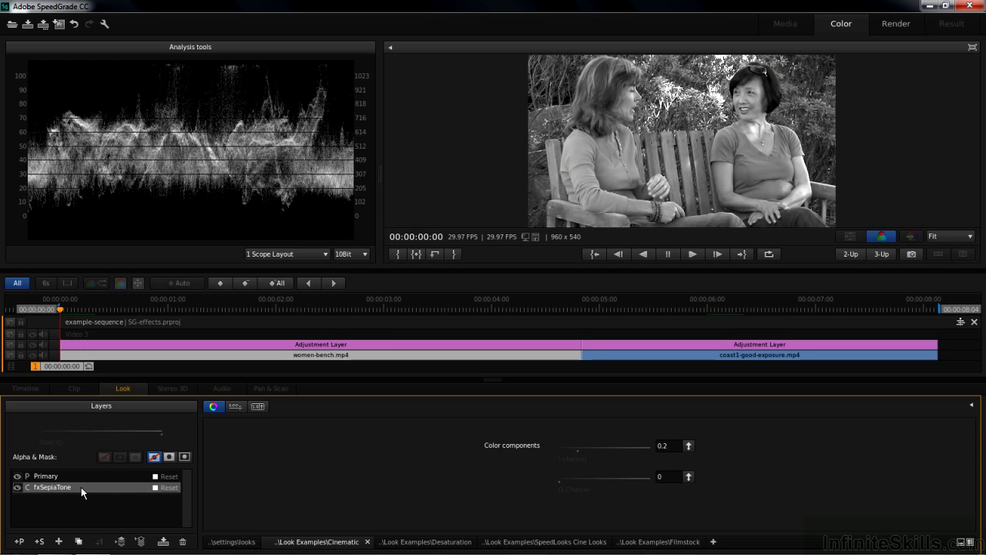
pyautogui.click(182, 544)
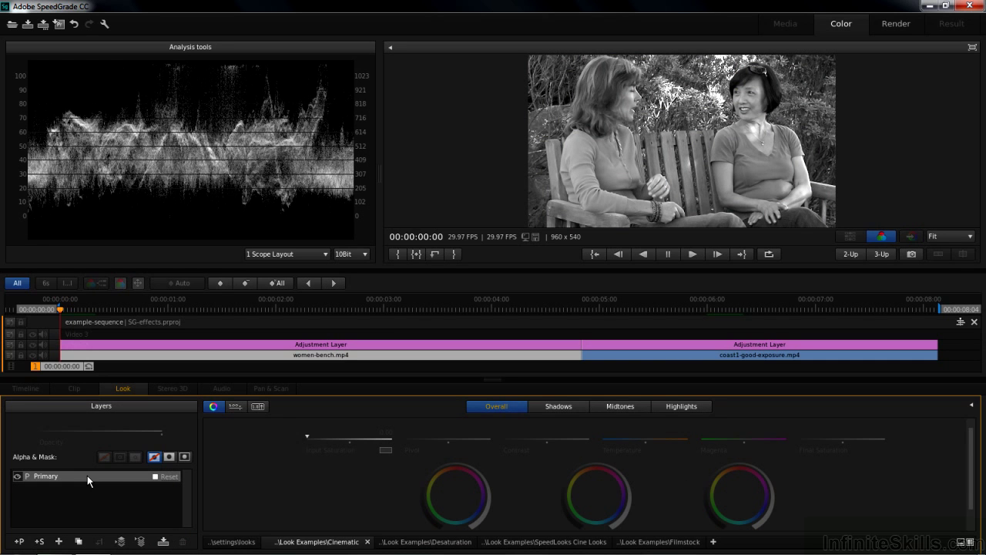
# Reset the Primary grade to full colour and add a LUT layer to the bench clip.
pyautogui.click(164, 477)
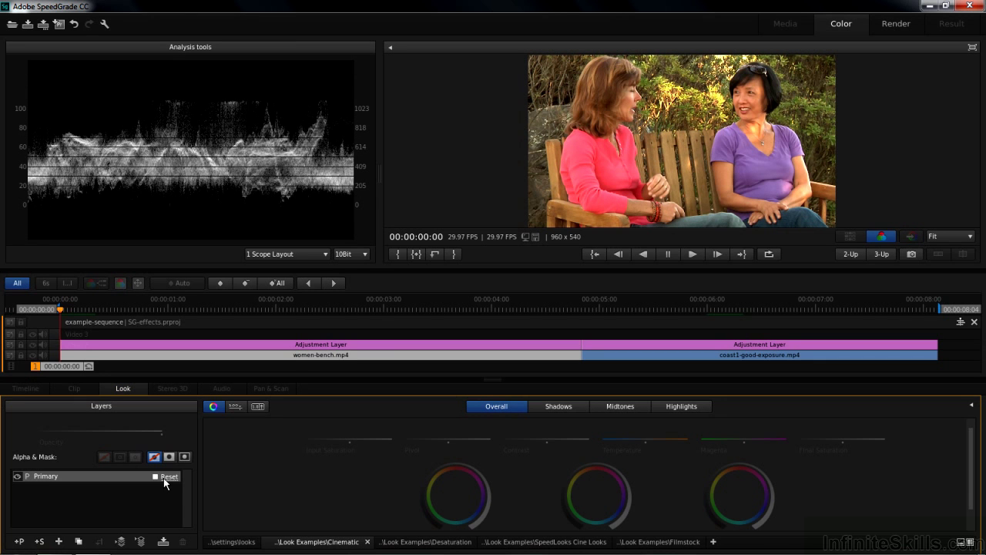
pyautogui.click(60, 541)
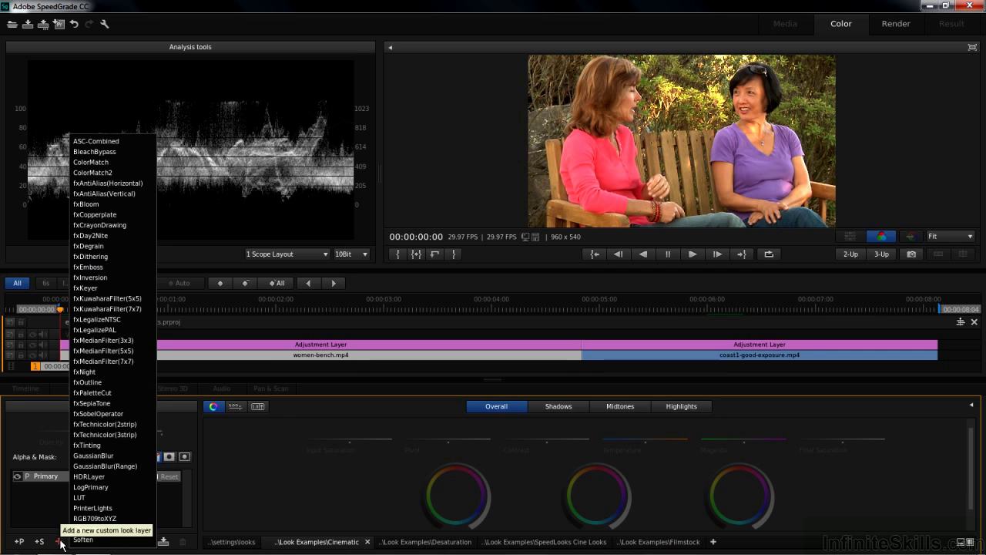
pyautogui.click(80, 499)
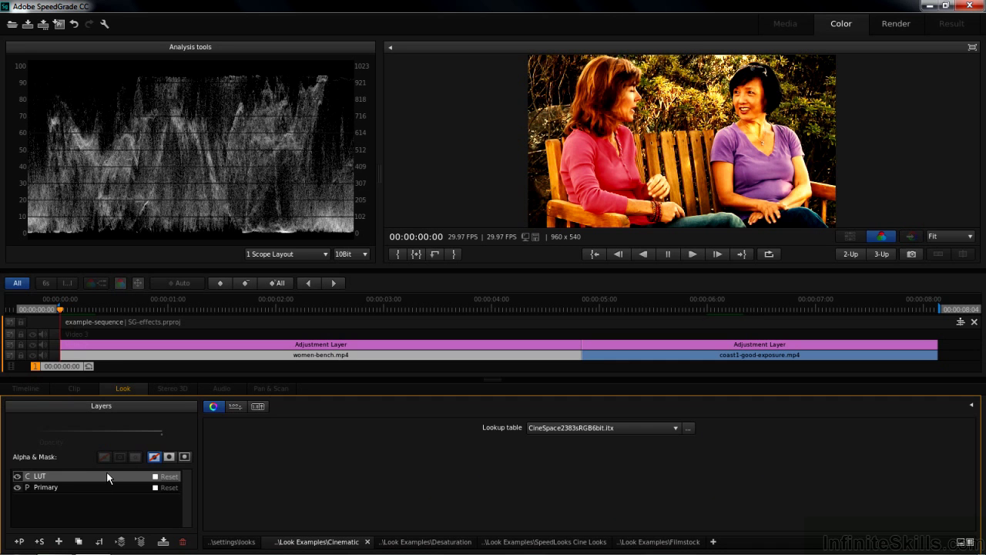
# Browse the available lookup tables without choosing one, then delete the LUT layer.
pyautogui.click(675, 428)
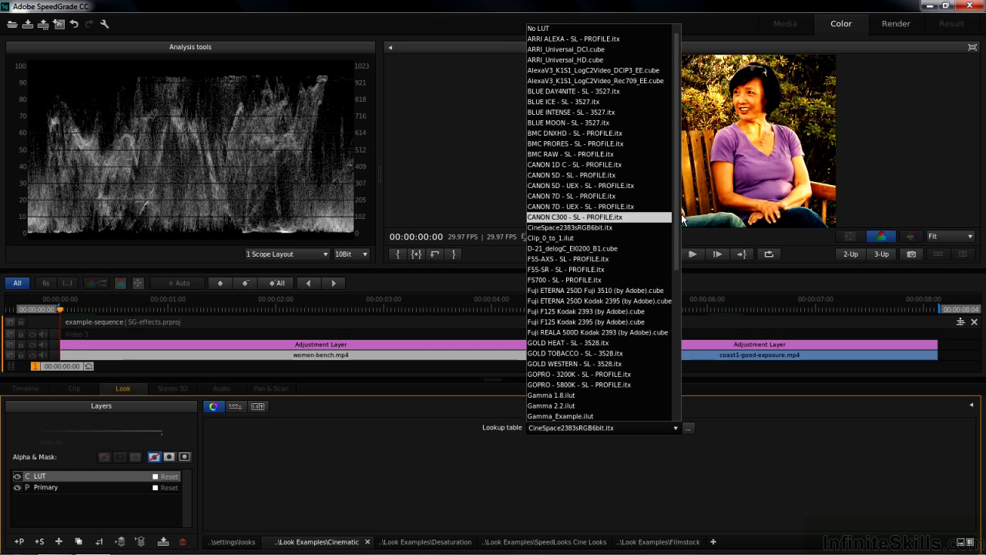
pyautogui.scroll(-7, 679, 234)
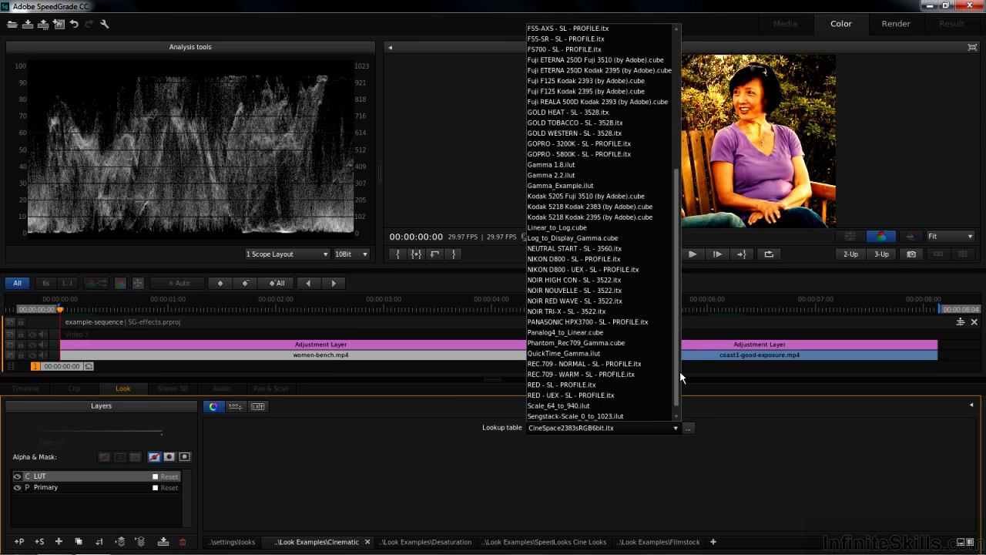
pyautogui.scroll(7, 680, 308)
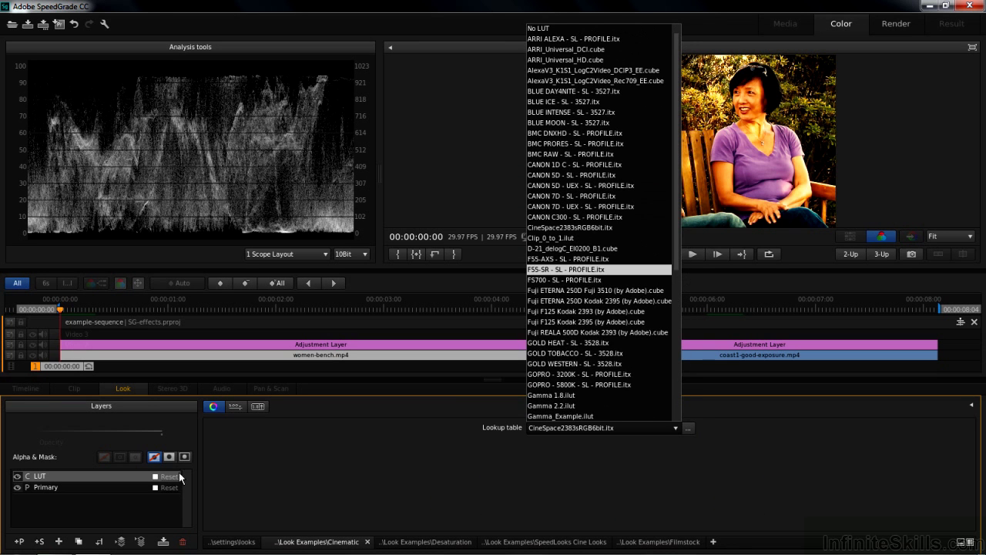
pyautogui.click(77, 470)
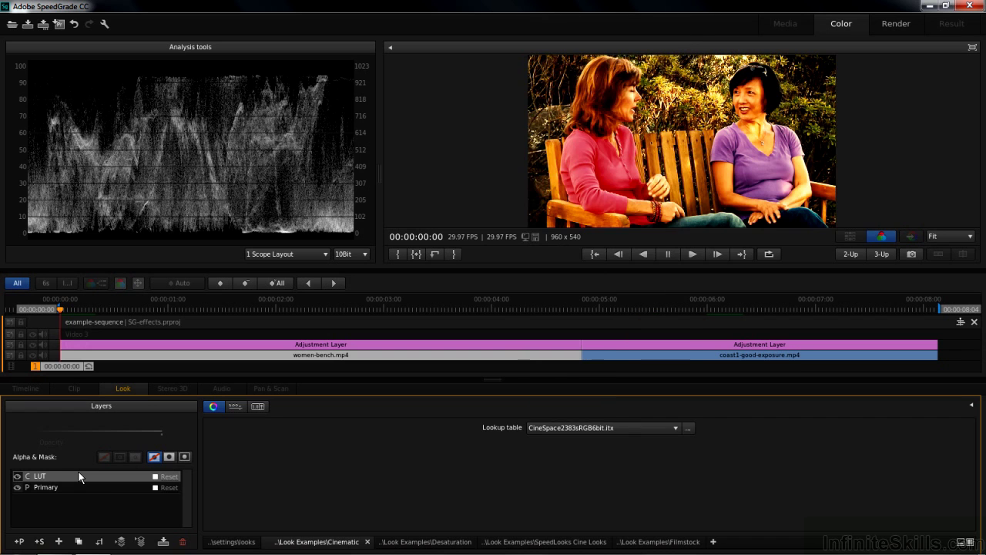
pyautogui.press('Delete')
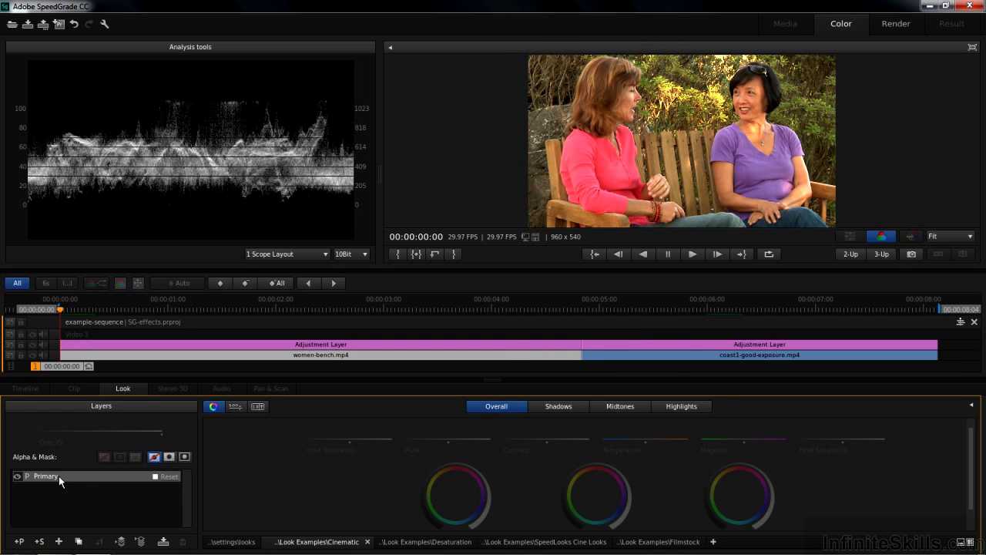
pyautogui.click(58, 541)
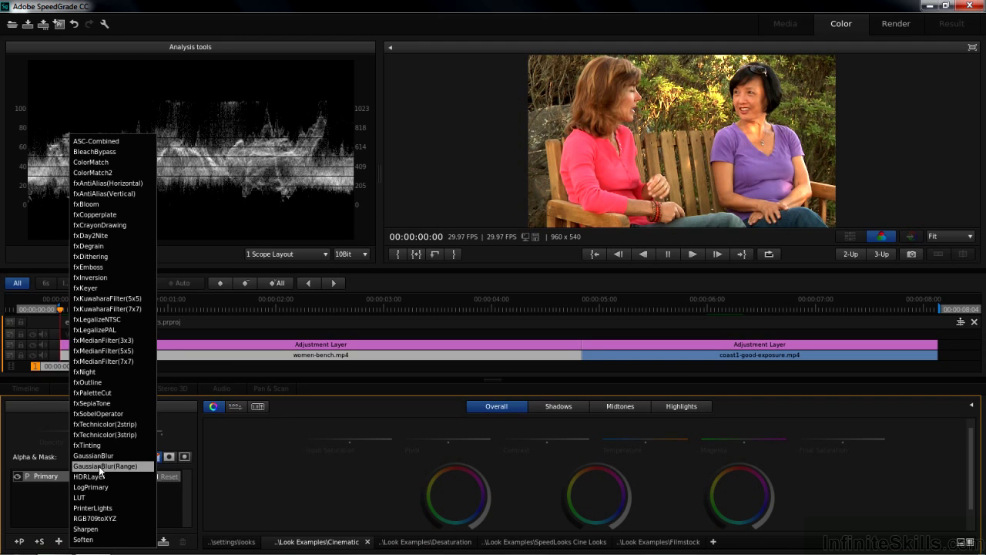
pyautogui.click(91, 403)
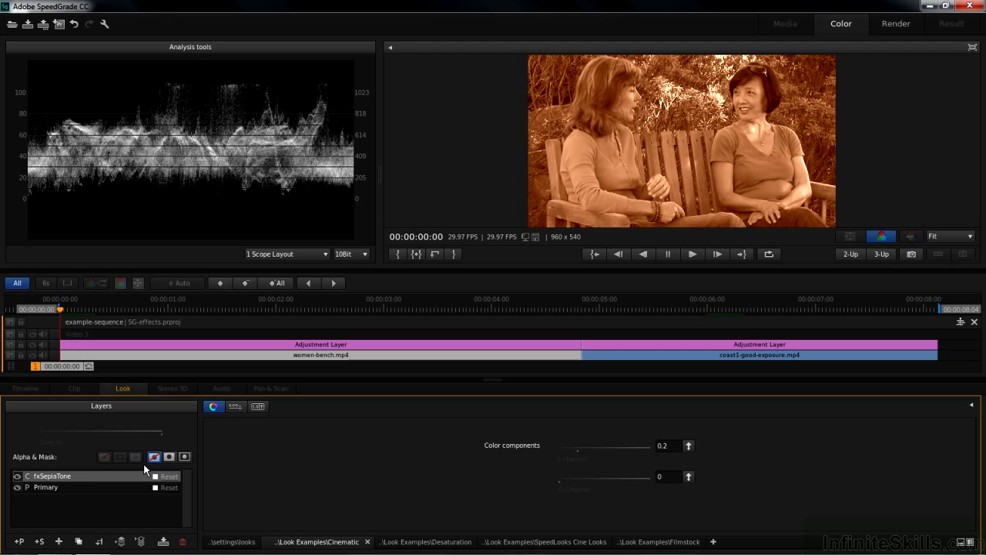
pyautogui.press('Delete')
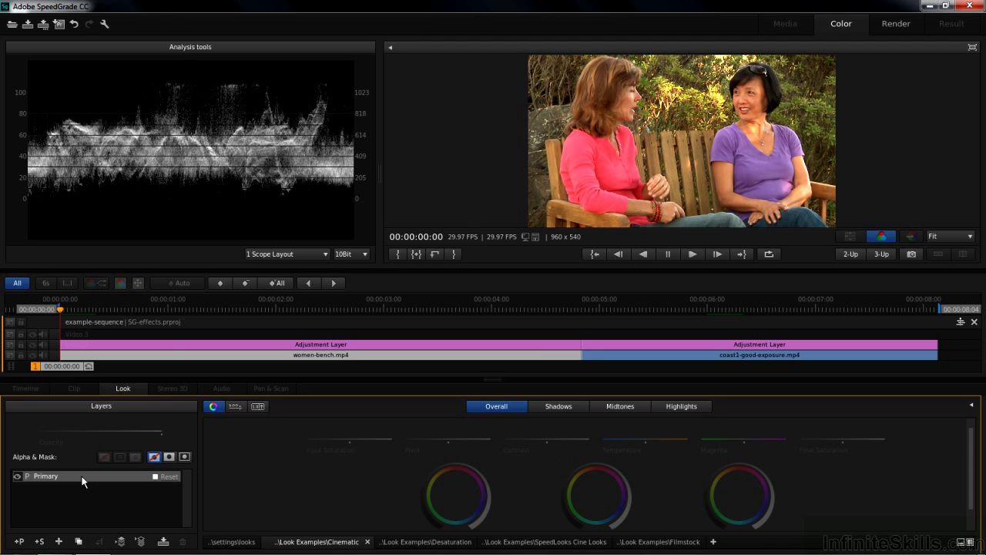
# On the bench adjustment layer, switch on the ASC-Combined and fxKuwaharaFilter(7x7) layers.
pyautogui.click(166, 346)
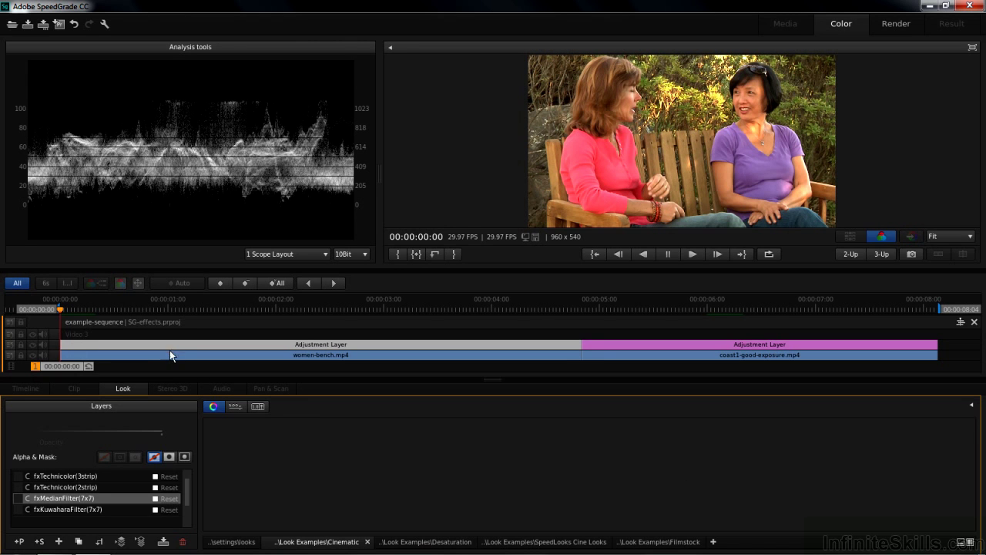
pyautogui.moveTo(185, 486); pyautogui.dragTo(189, 507)
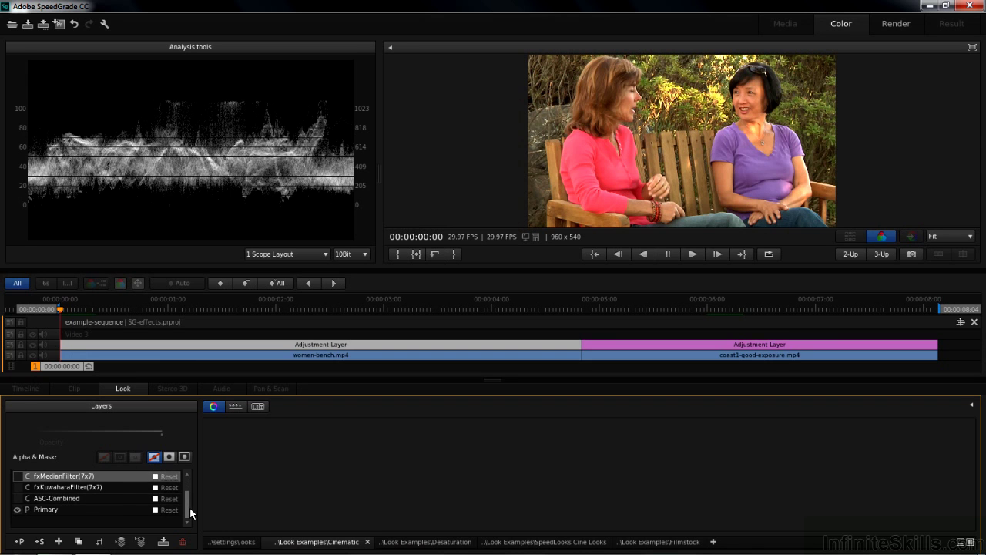
pyautogui.click(47, 500)
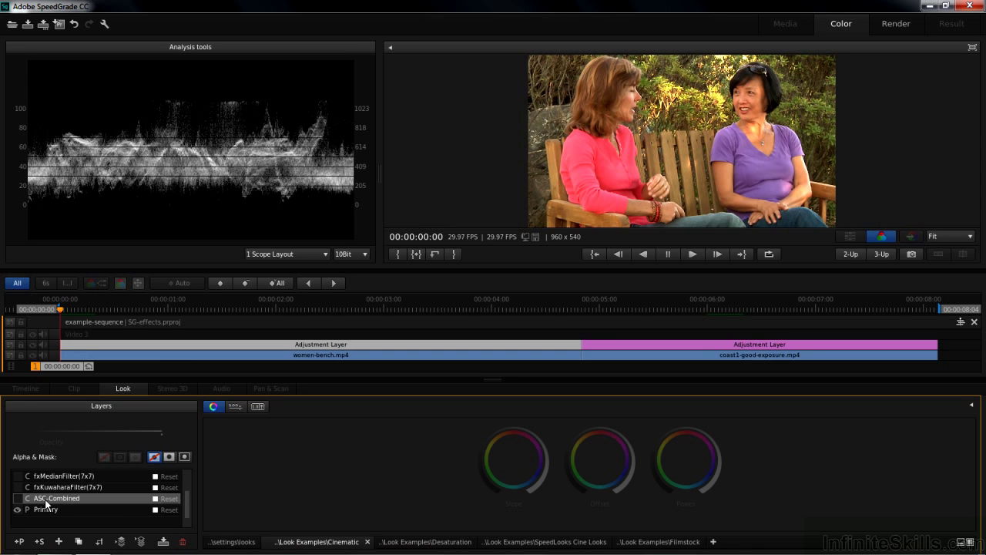
pyautogui.click(18, 499)
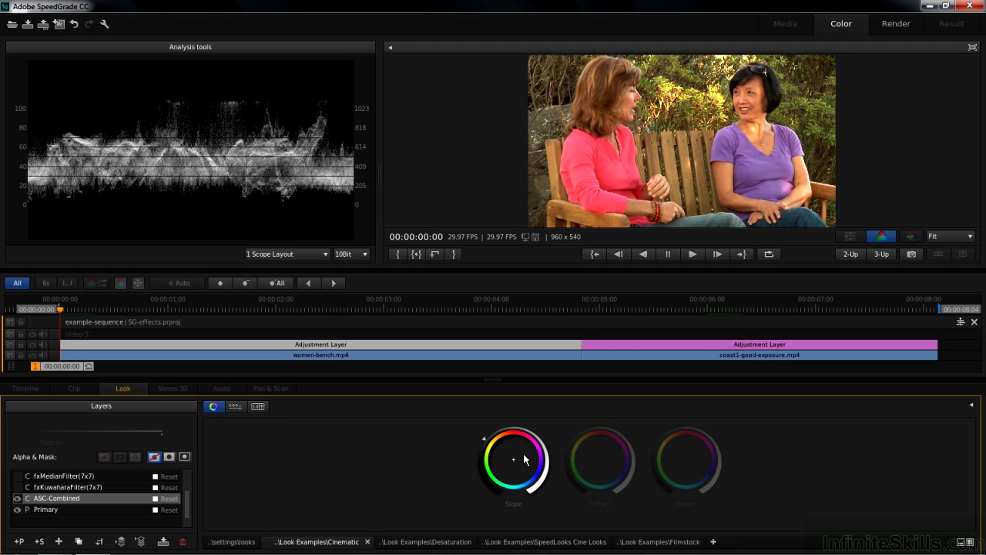
pyautogui.click(48, 487)
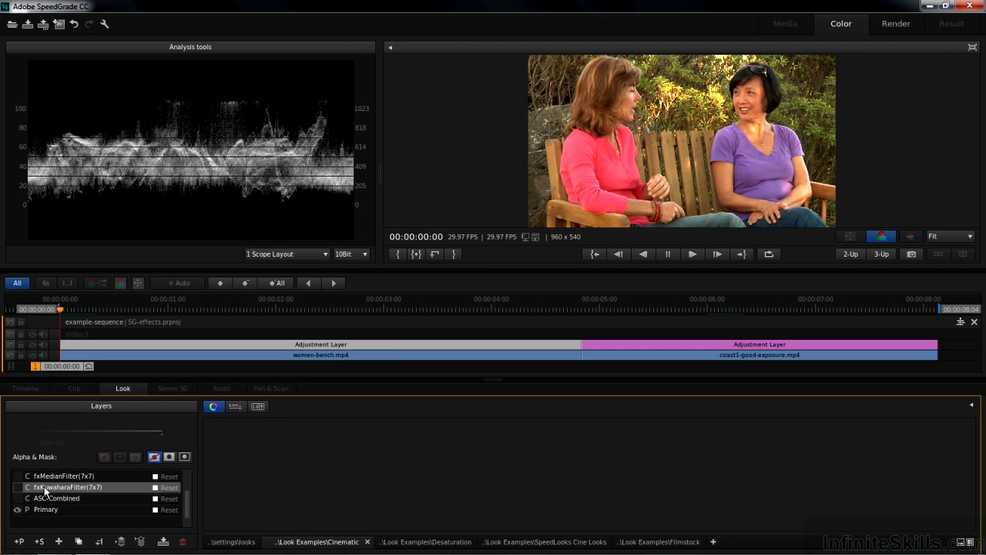
pyautogui.click(17, 488)
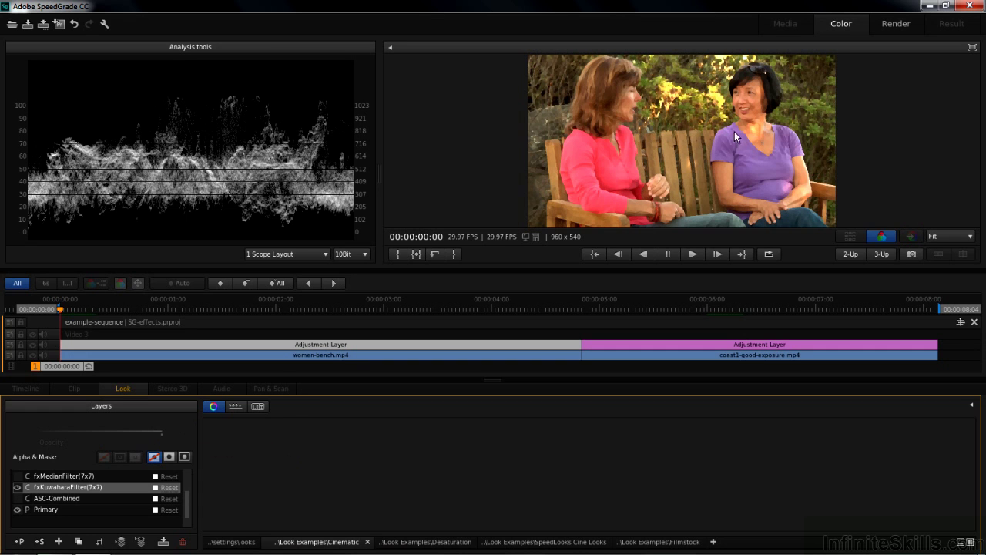
# Lower fxKuwaharaFilter(7x7) opacity to about 0.59, raise it to about 0.76, then hide the layer.
pyautogui.moveTo(162, 433)
pyautogui.click(161, 433)
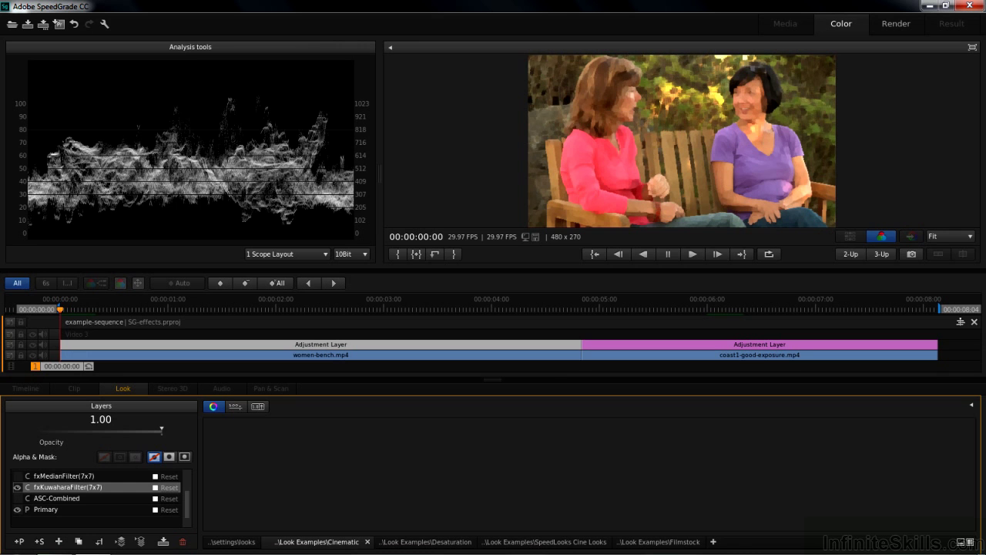
pyautogui.moveTo(161, 430); pyautogui.dragTo(112, 430)
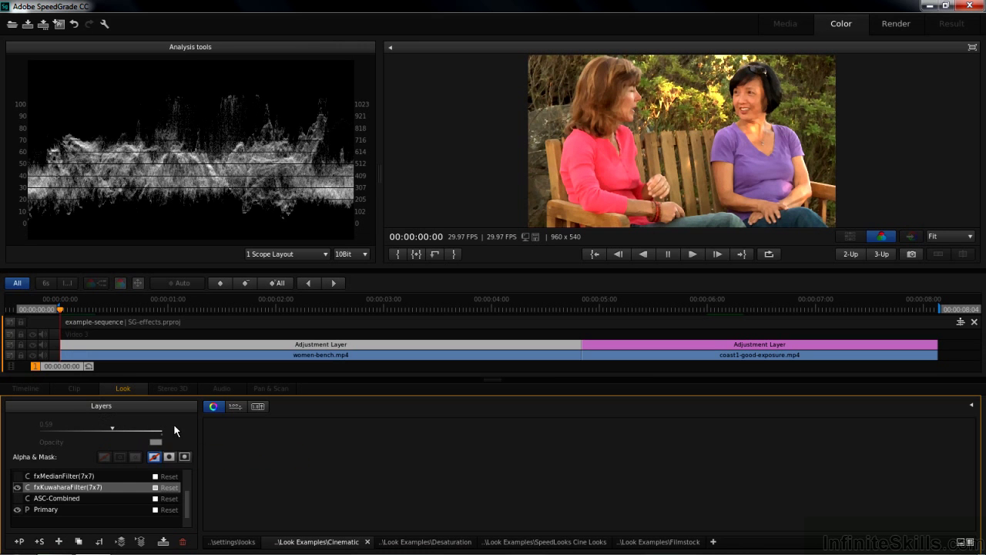
pyautogui.moveTo(119, 429); pyautogui.dragTo(140, 428)
pyautogui.click(132, 428)
pyautogui.click(157, 442)
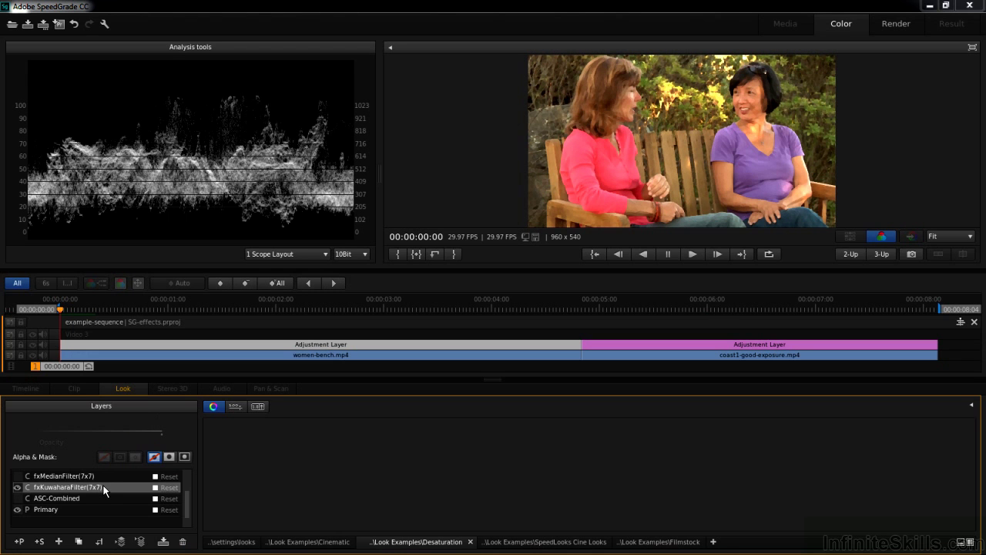
pyautogui.click(16, 488)
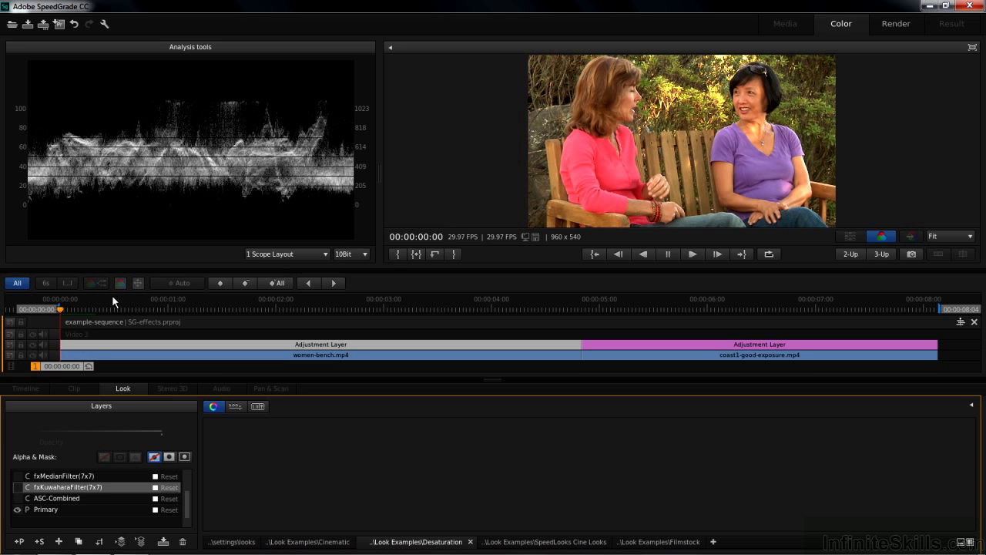
pyautogui.click(104, 24)
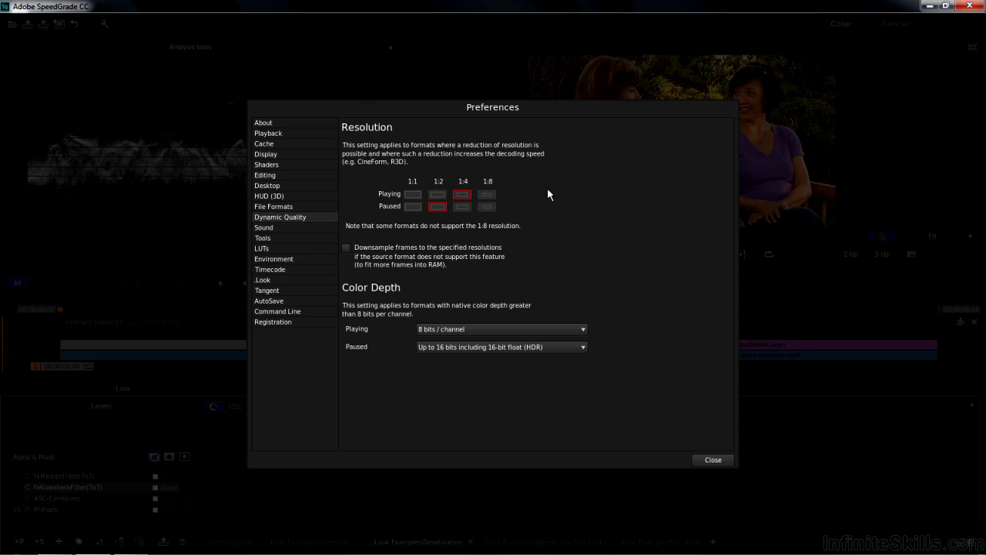
pyautogui.click(436, 194)
pyautogui.click(462, 194)
pyautogui.click(714, 460)
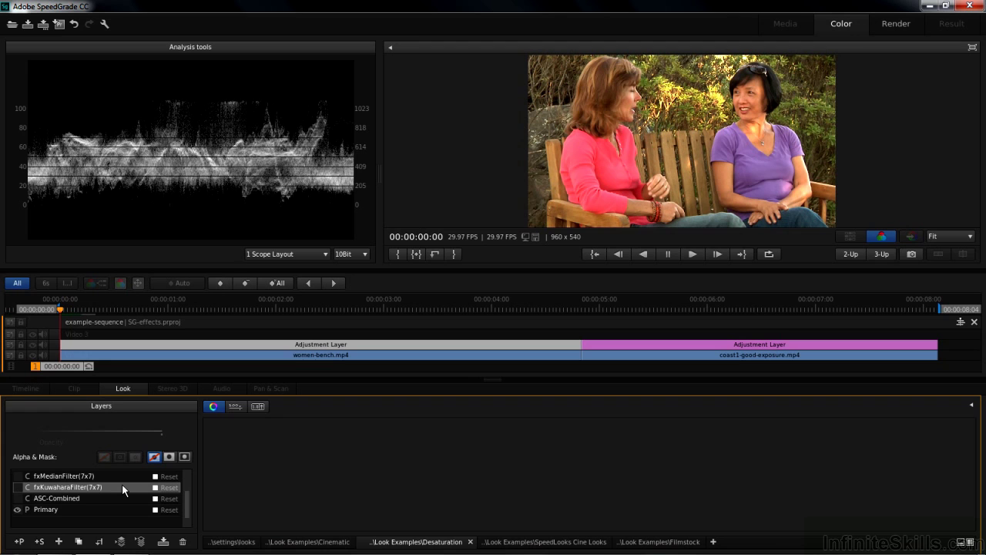
# From the Cinematic looks, preview fxMedianFilter(7x7) on the bench clip, then switch it off.
pyautogui.click(312, 542)
pyautogui.scroll(2, 189, 470)
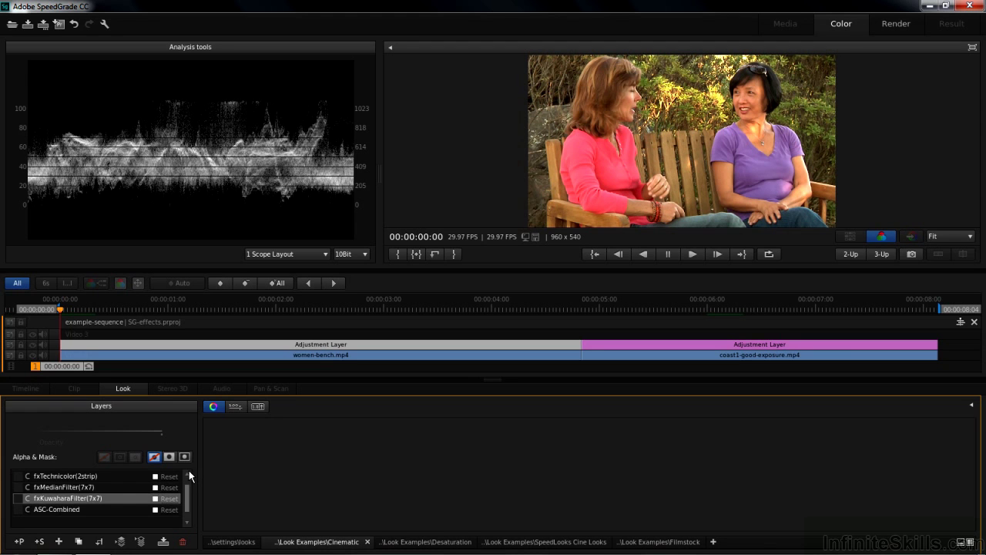
pyautogui.click(65, 497)
pyautogui.click(18, 500)
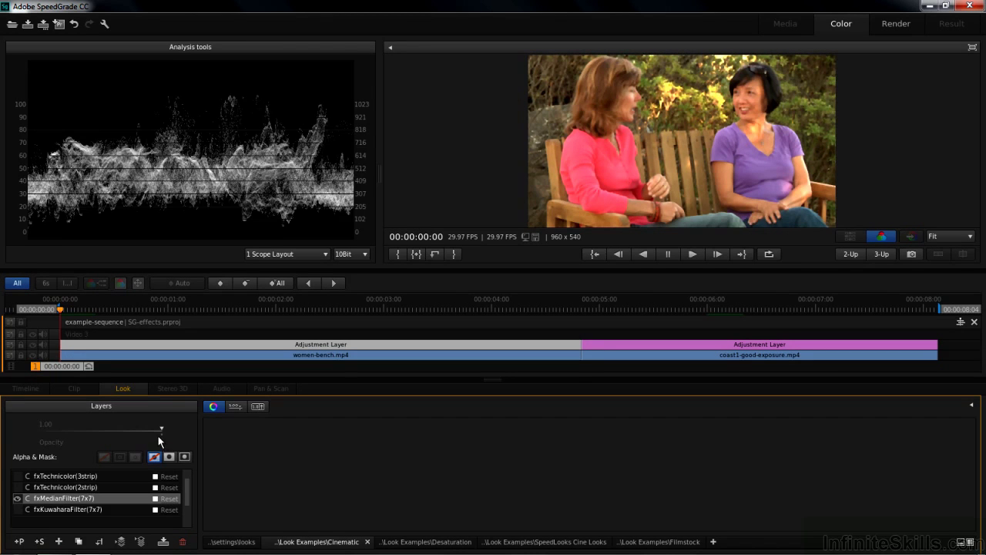
pyautogui.click(18, 499)
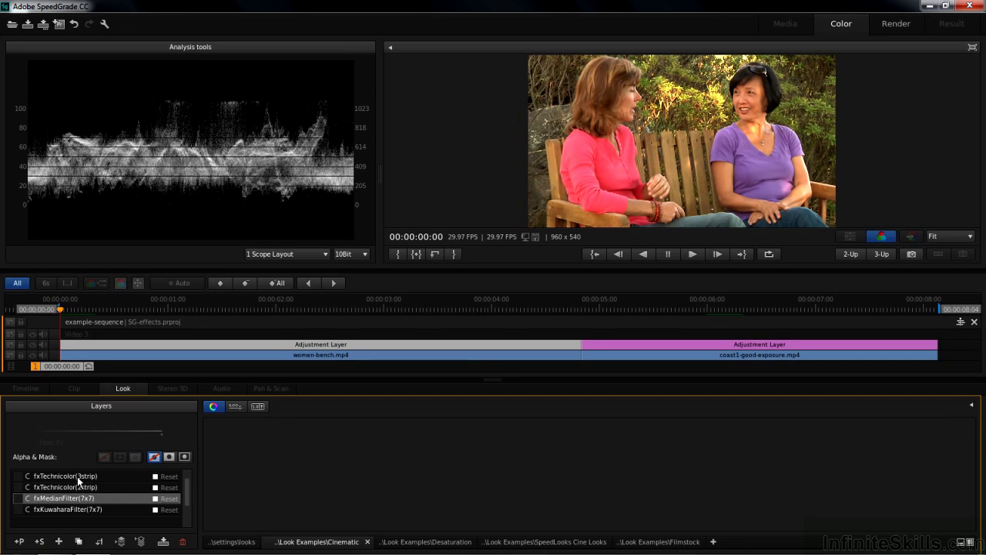
# Preview fxTechnicolor(2strip), then fxTechnicolor(3strip), and turn the 3-strip look off.
pyautogui.click(19, 487)
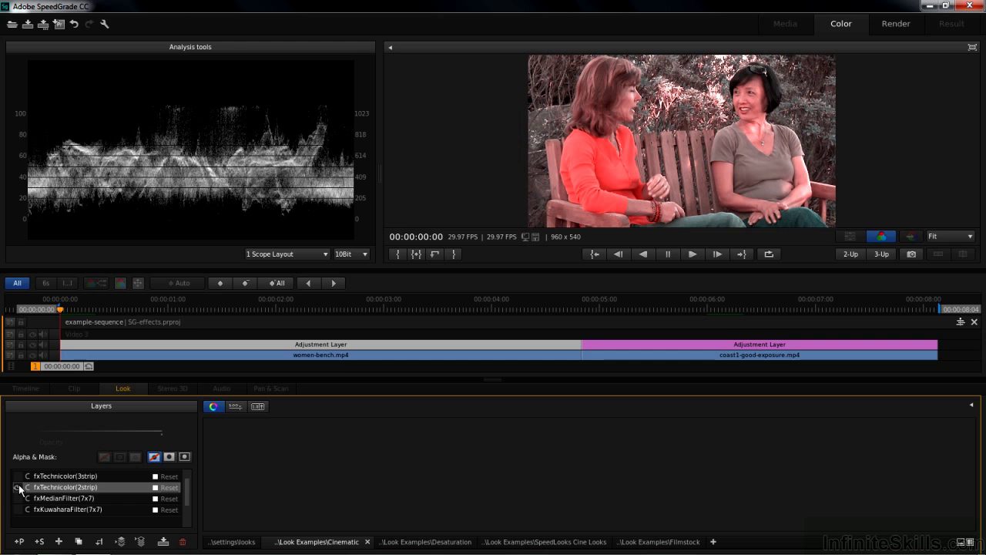
pyautogui.click(55, 476)
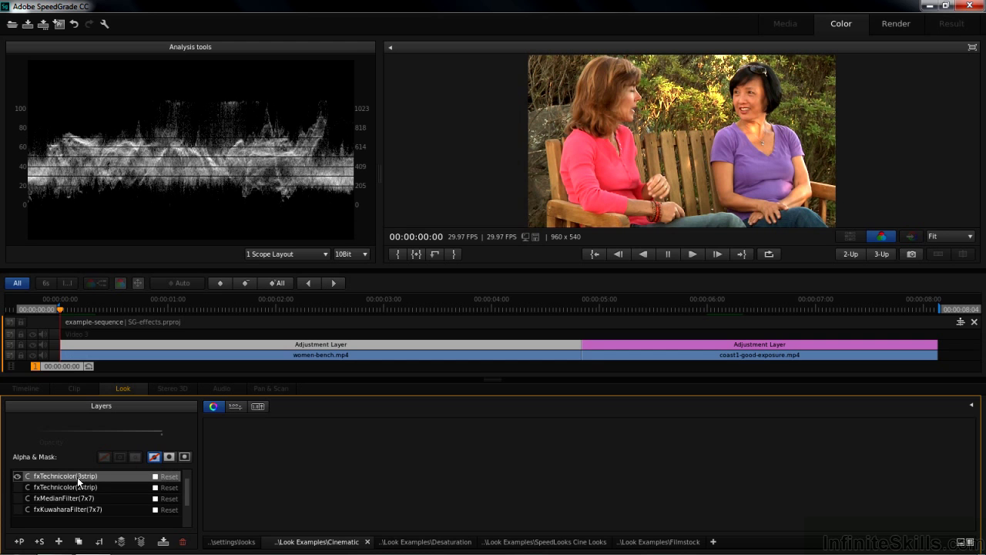
pyautogui.click(17, 476)
# At 00:00:06:04 on the coast clip, preview fxEmboss with a stronger green value, then disable it.
pyautogui.click(721, 308)
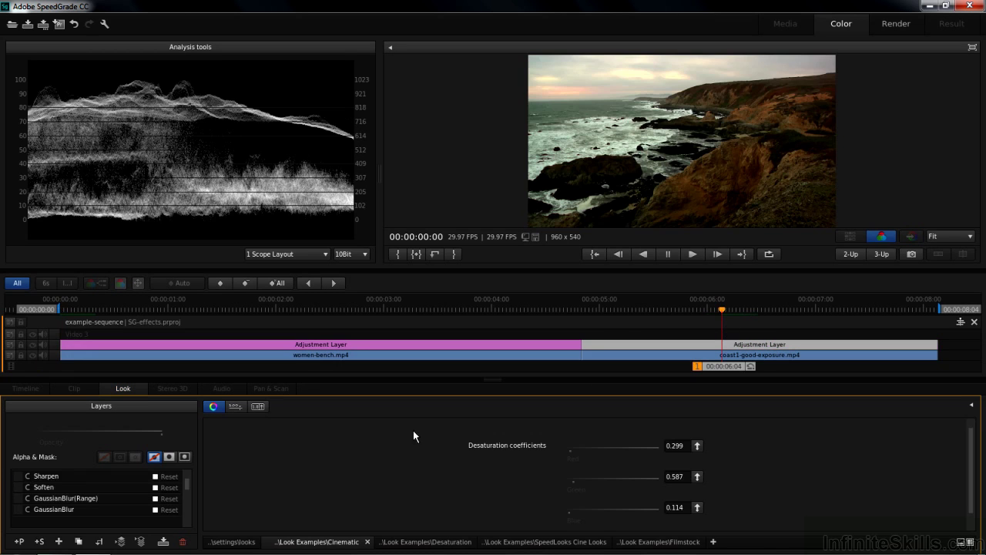
pyautogui.moveTo(190, 480); pyautogui.dragTo(188, 526)
pyautogui.click(52, 499)
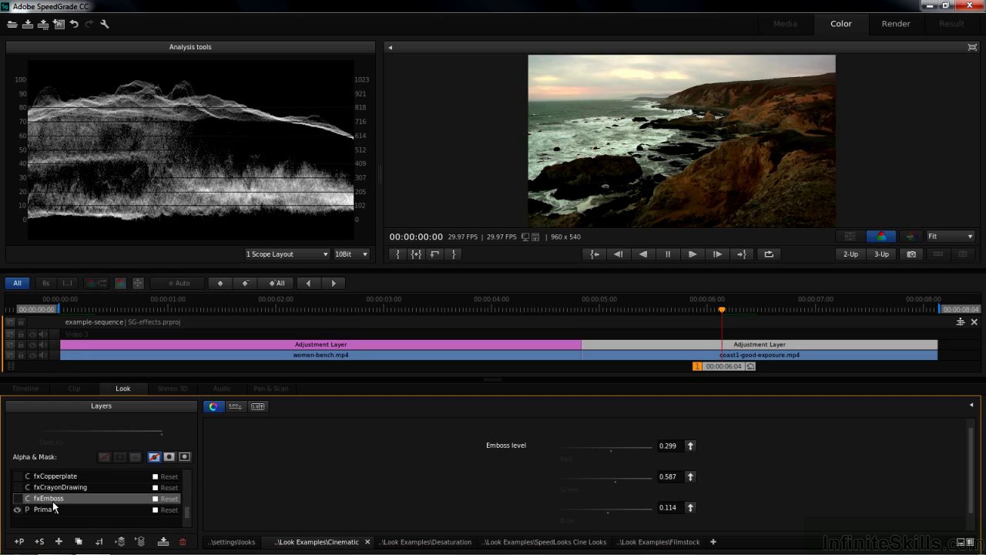
pyautogui.click(17, 499)
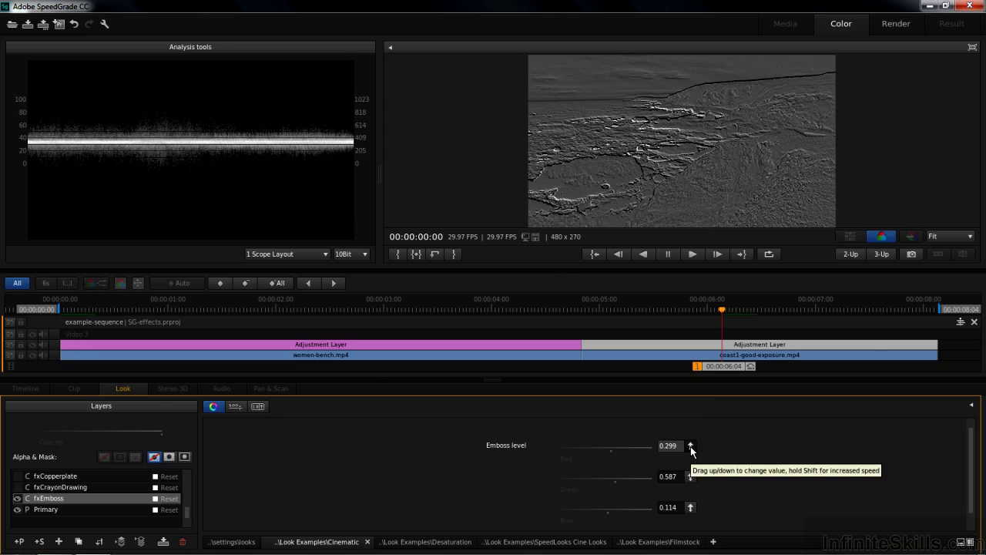
pyautogui.moveTo(690, 476); pyautogui.dragTo(698, 399)
pyautogui.click(17, 498)
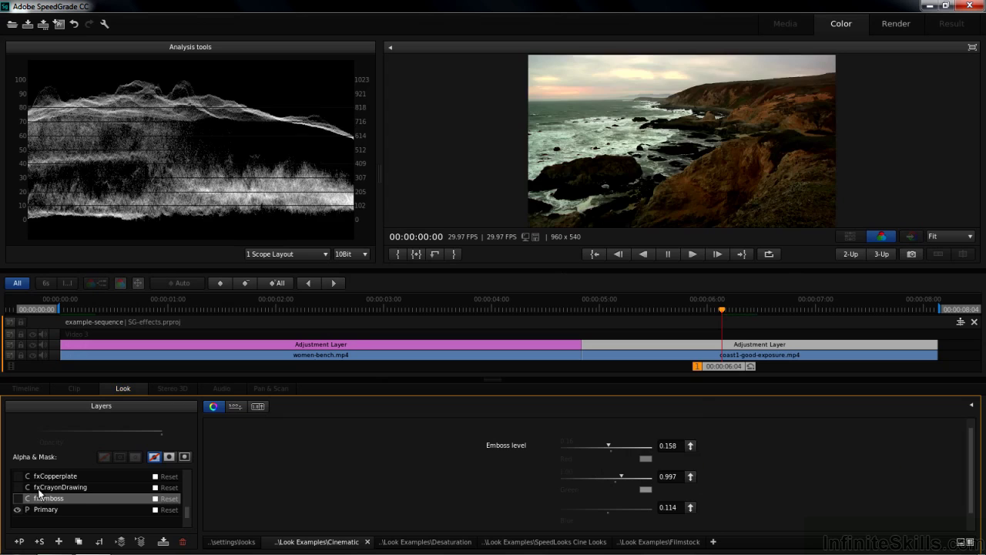
# Turn on fxCrayonDrawing, raise its green coefficient to 0.847, then switch it off.
pyautogui.click(56, 488)
pyautogui.click(17, 487)
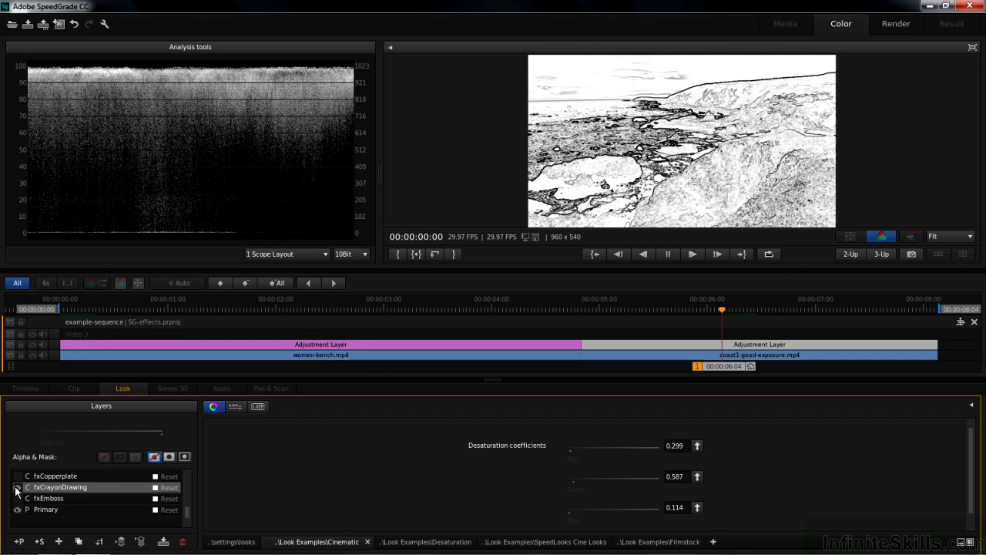
pyautogui.moveTo(702, 478)
pyautogui.mouseDown()
pyautogui.moveTo(707, 349)
pyautogui.moveTo(709, 495)
pyautogui.moveTo(713, 370)
pyautogui.moveTo(713, 493)
pyautogui.moveTo(712, 462)
pyautogui.mouseUp()
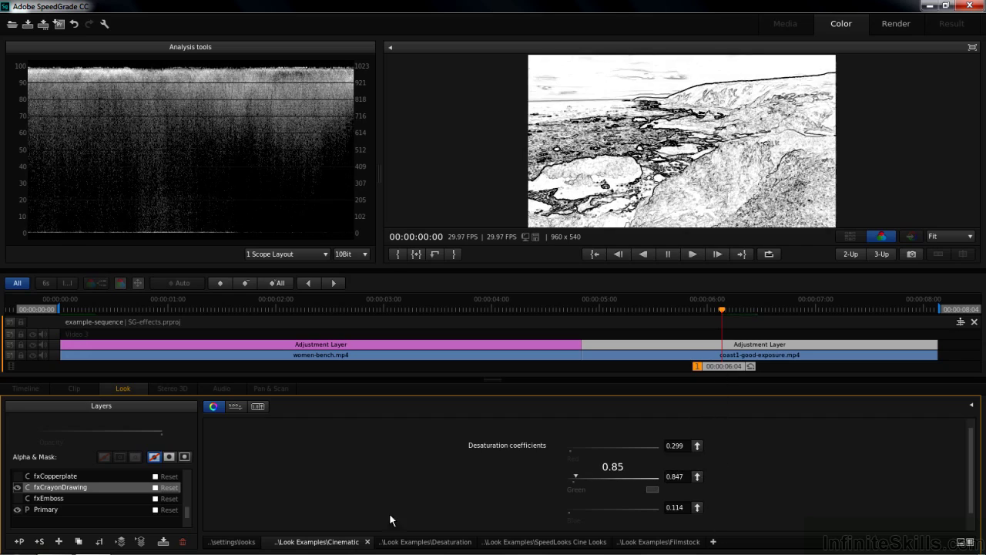
pyautogui.click(18, 488)
# Enable fxCopperplate, tint its specular and diffuse colours purple, and set Emboss level to -0.291.
pyautogui.click(54, 477)
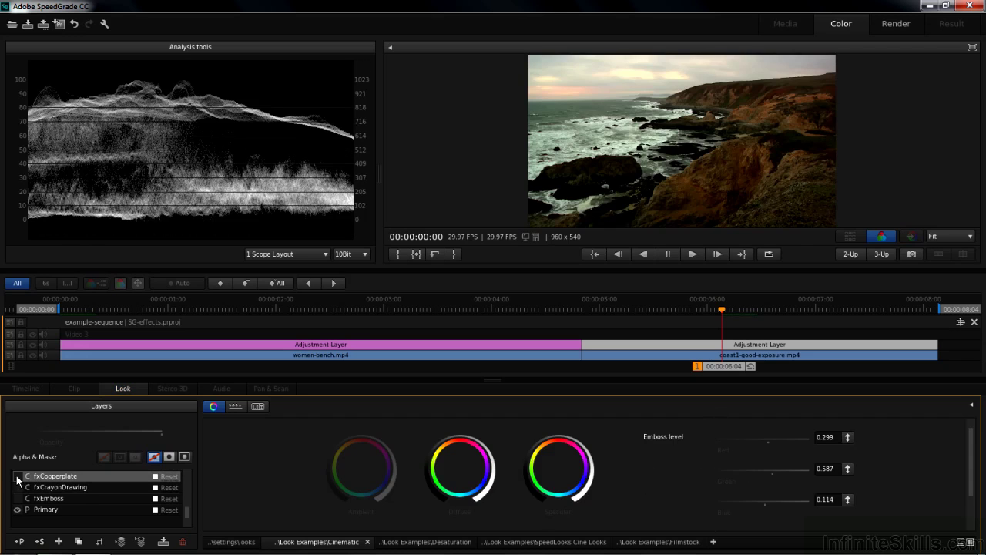
pyautogui.click(17, 477)
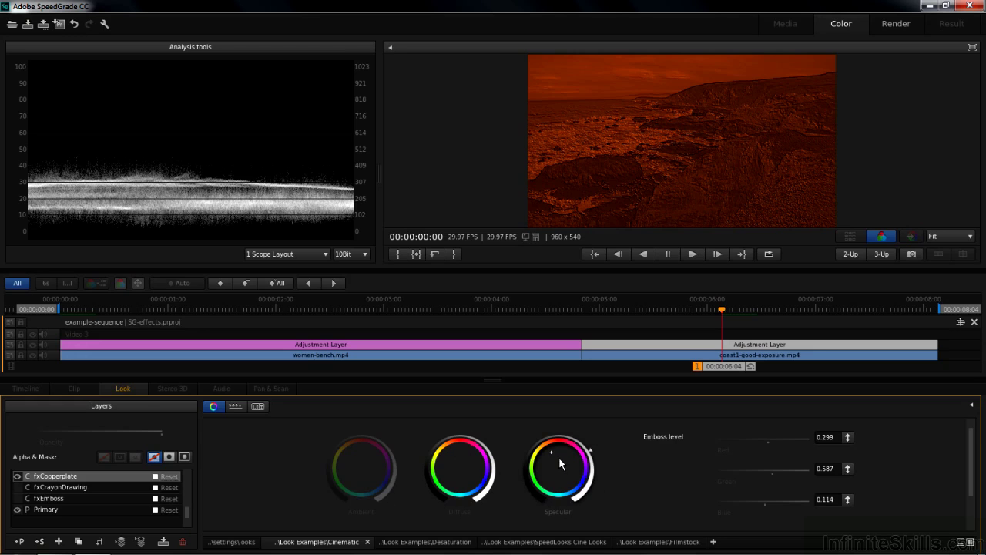
pyautogui.moveTo(551, 452); pyautogui.dragTo(585, 468)
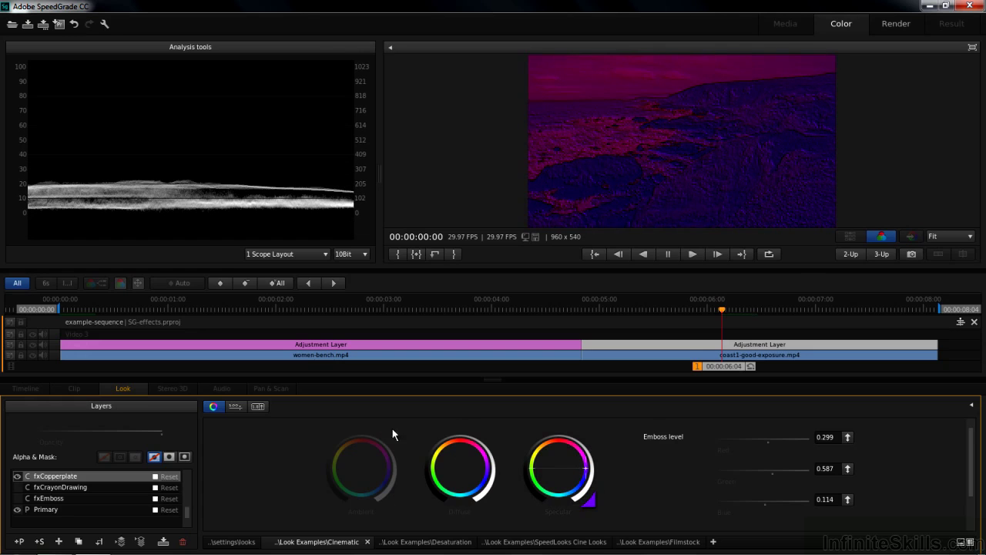
pyautogui.moveTo(459, 464); pyautogui.dragTo(470, 464)
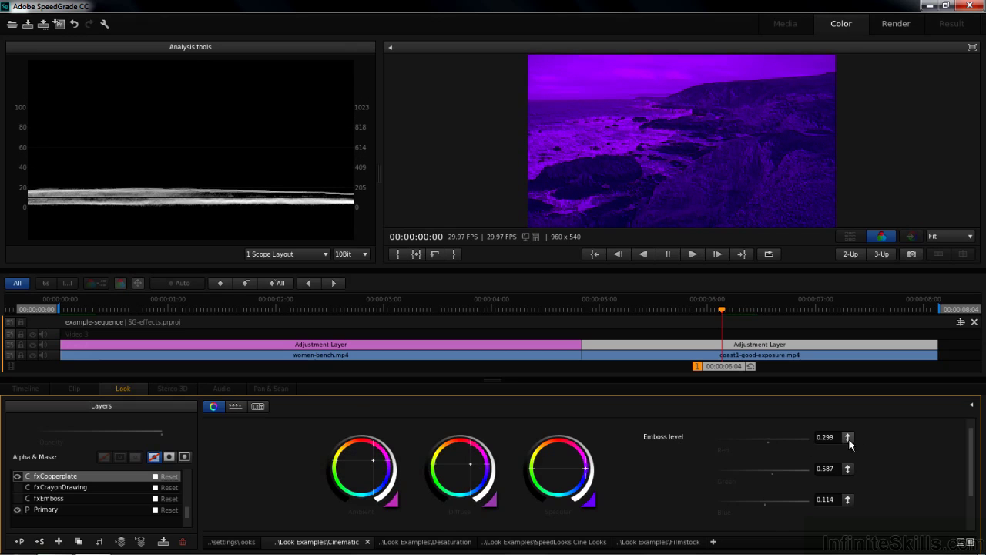
pyautogui.moveTo(850, 441); pyautogui.dragTo(854, 490)
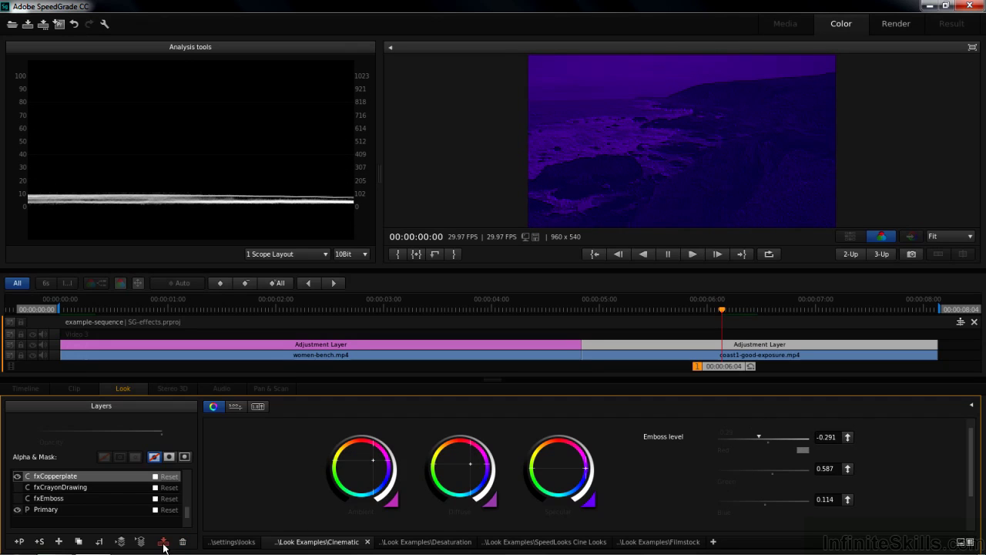
# Re-enable fxCrayonDrawing and keep it stacked below fxCopperplate.
pyautogui.click(17, 487)
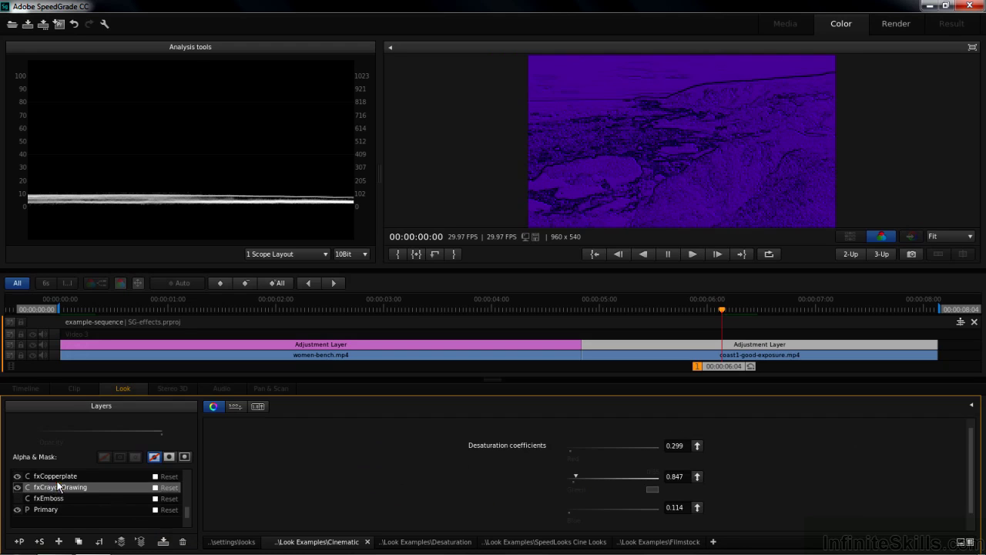
pyautogui.moveTo(59, 485); pyautogui.dragTo(59, 475)
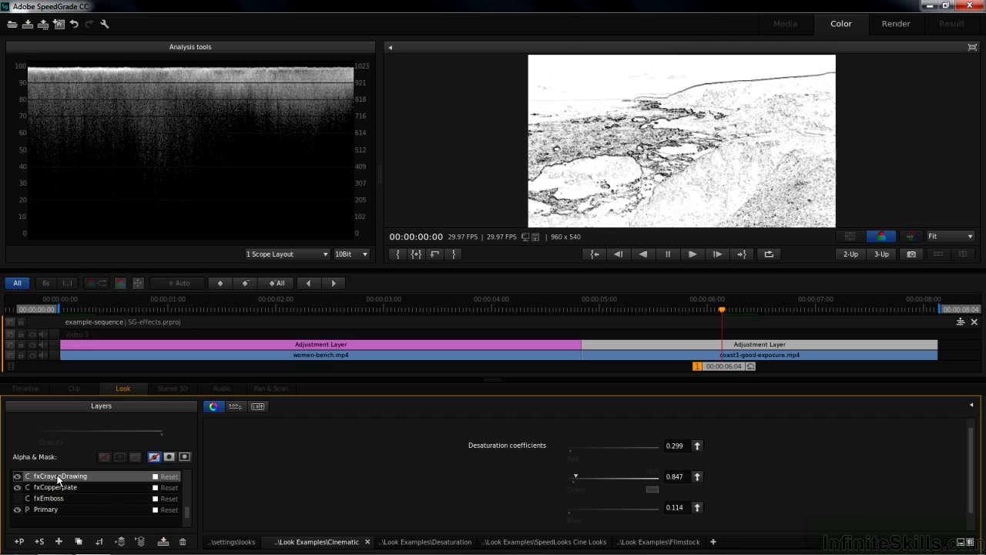
pyautogui.moveTo(59, 488); pyautogui.dragTo(58, 497)
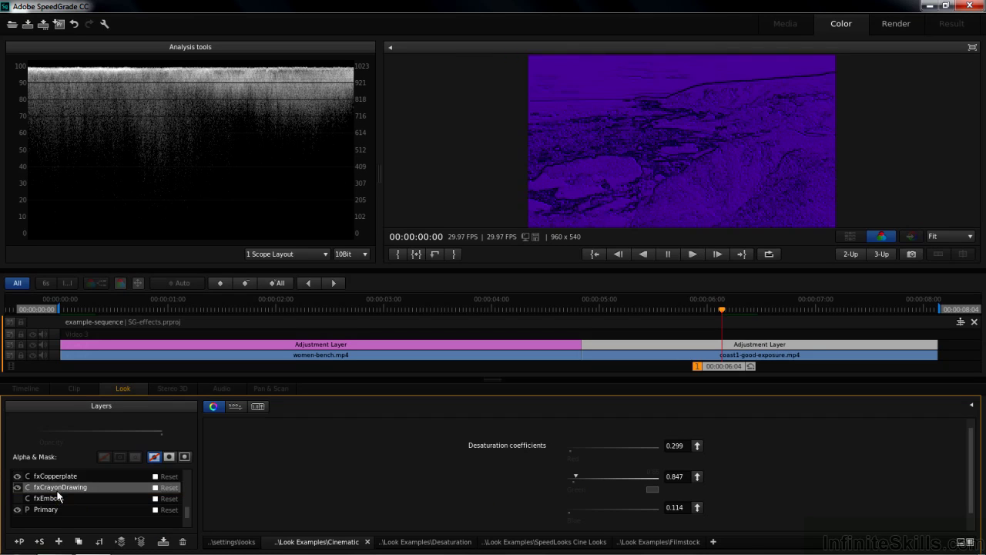
# Turn off Crayon Drawing and Copperplate, then test fxSobelOperator at opacity 0.86 and switch it off.
pyautogui.click(16, 487)
pyautogui.click(17, 476)
pyautogui.click(187, 474)
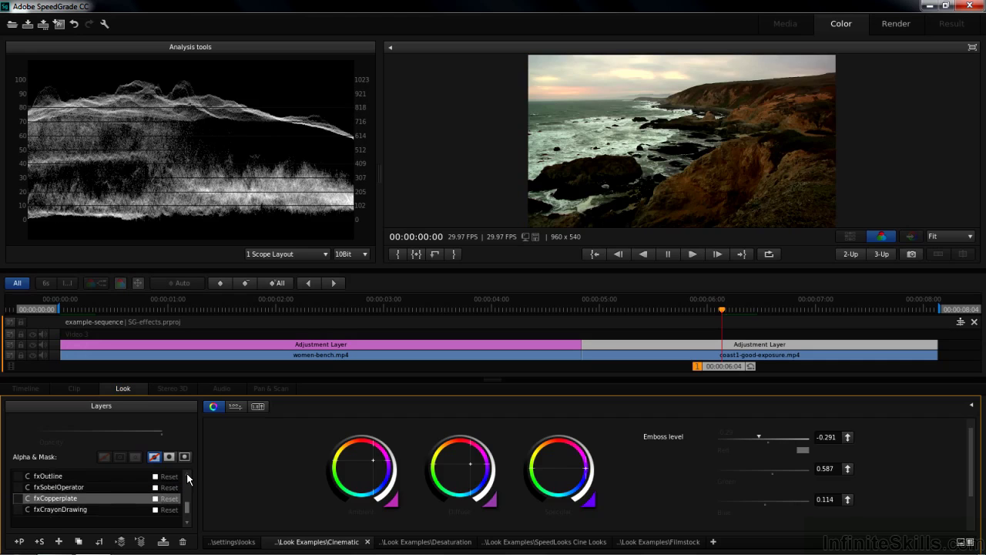
pyautogui.click(187, 473)
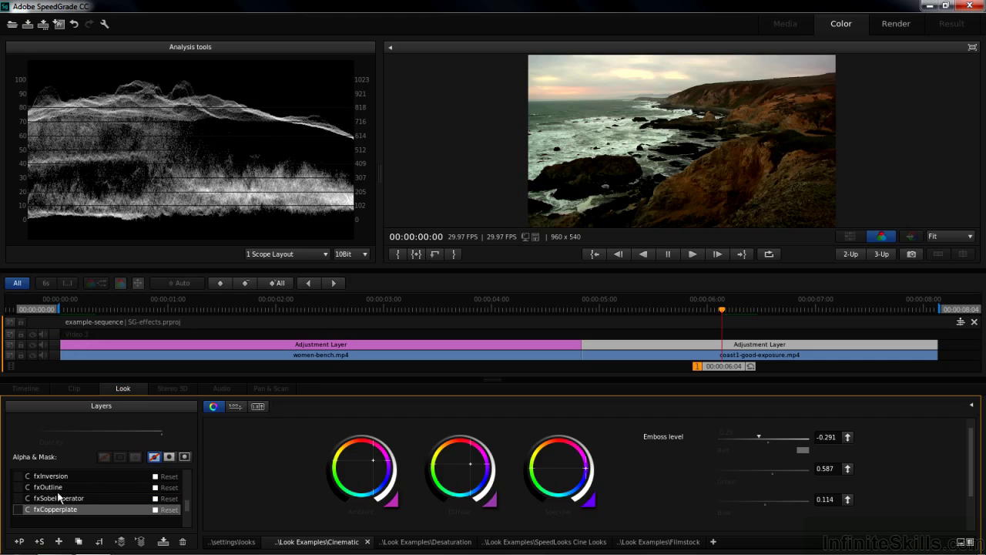
pyautogui.click(17, 498)
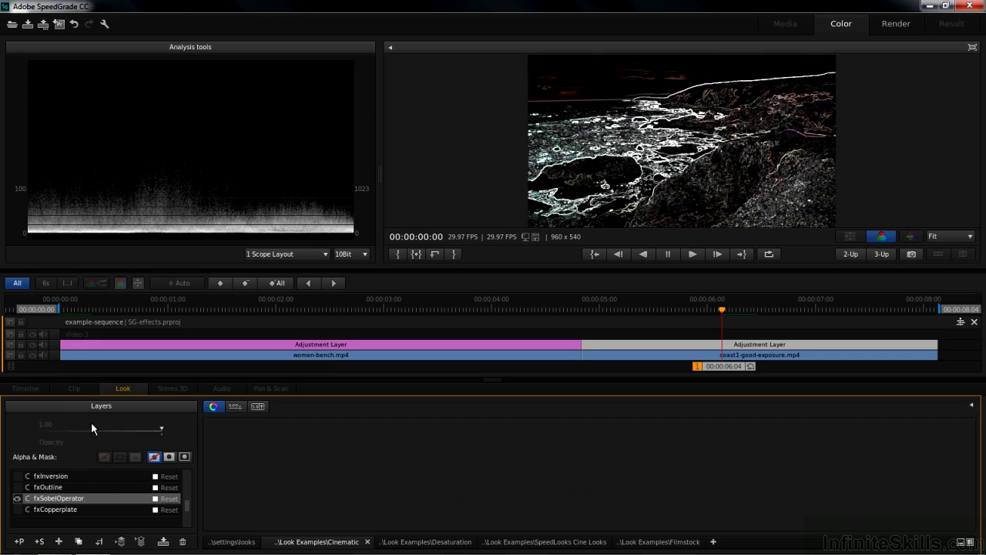
pyautogui.moveTo(159, 429)
pyautogui.mouseDown()
pyautogui.moveTo(144, 428)
pyautogui.moveTo(162, 429)
pyautogui.mouseUp()
pyautogui.click(15, 498)
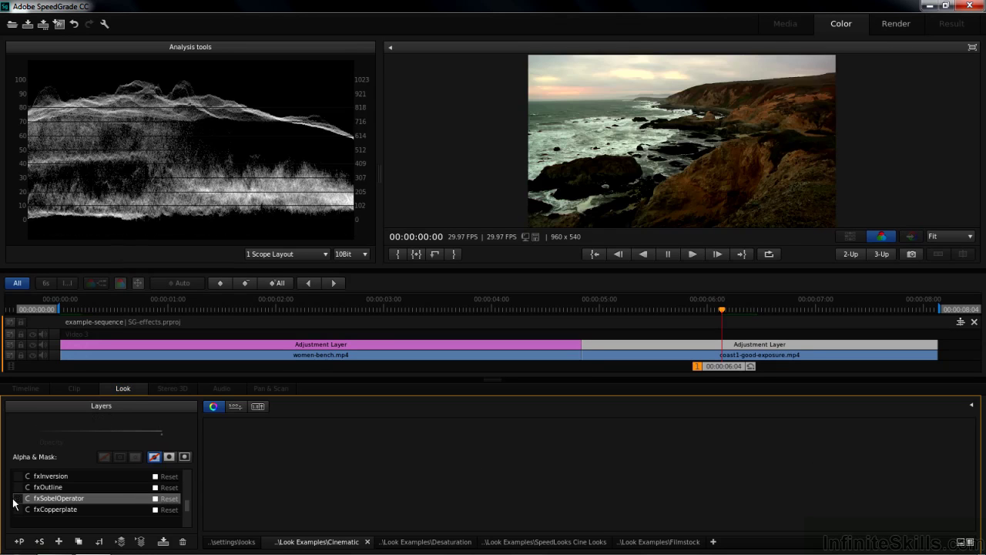
# Try fxOutline with its line width reduced to 1.19, then switch it off.
pyautogui.click(45, 485)
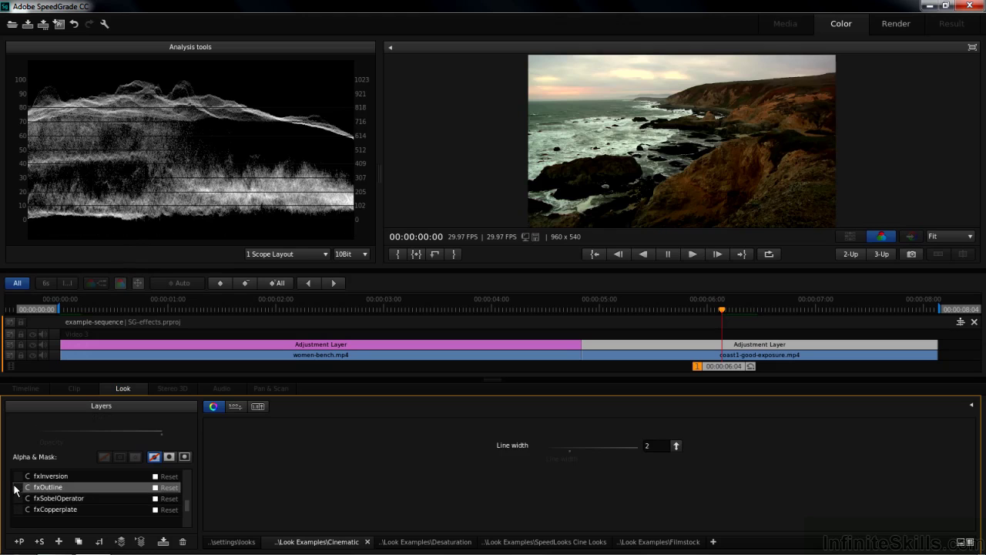
pyautogui.click(15, 486)
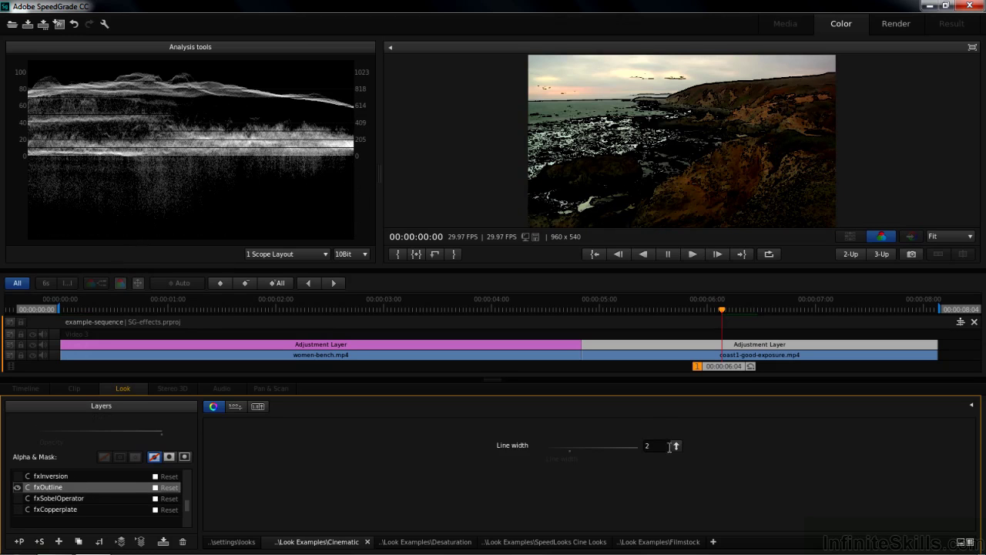
pyautogui.moveTo(677, 445); pyautogui.dragTo(697, 496)
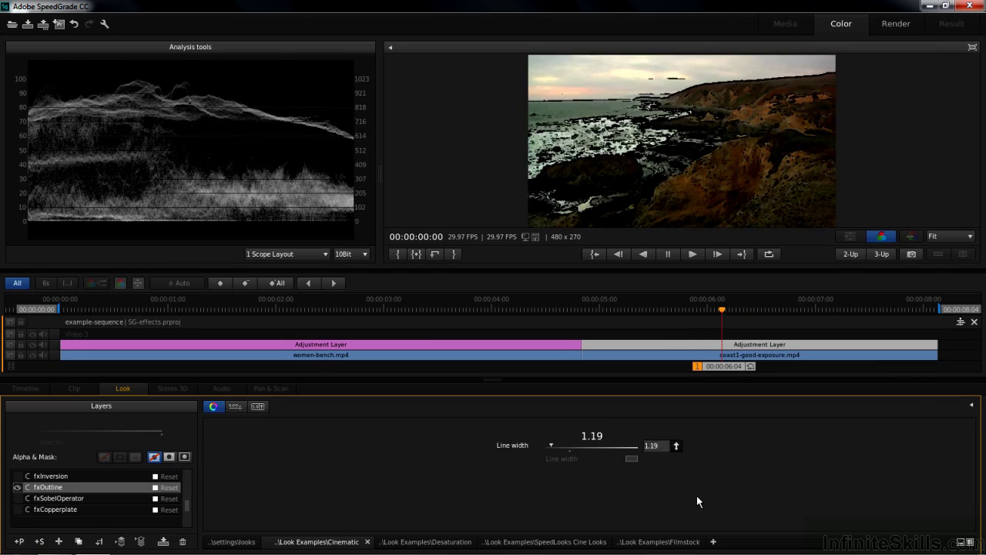
pyautogui.click(17, 487)
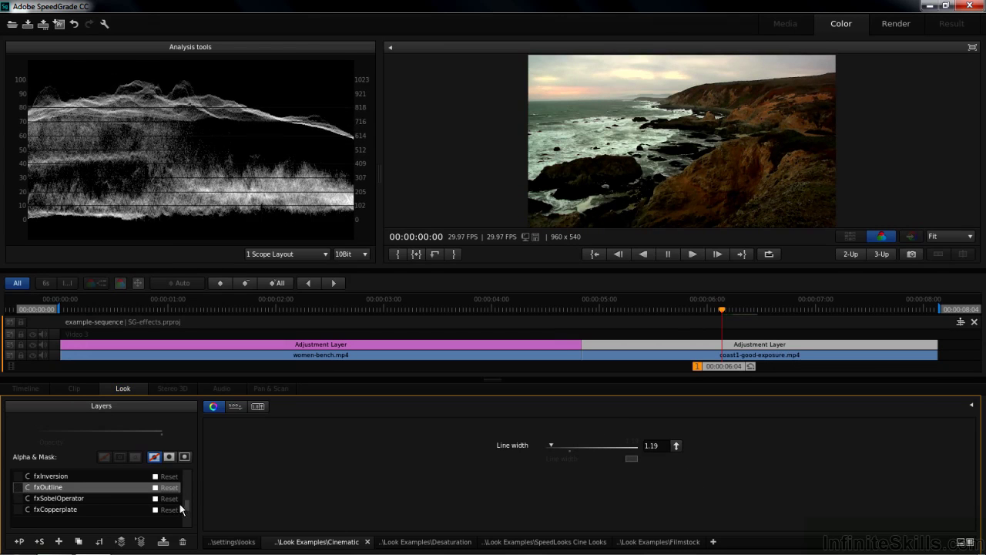
# Switch on fxInversion and toggle its Red and Green Inverse channels on and off.
pyautogui.scroll(1, 188, 498)
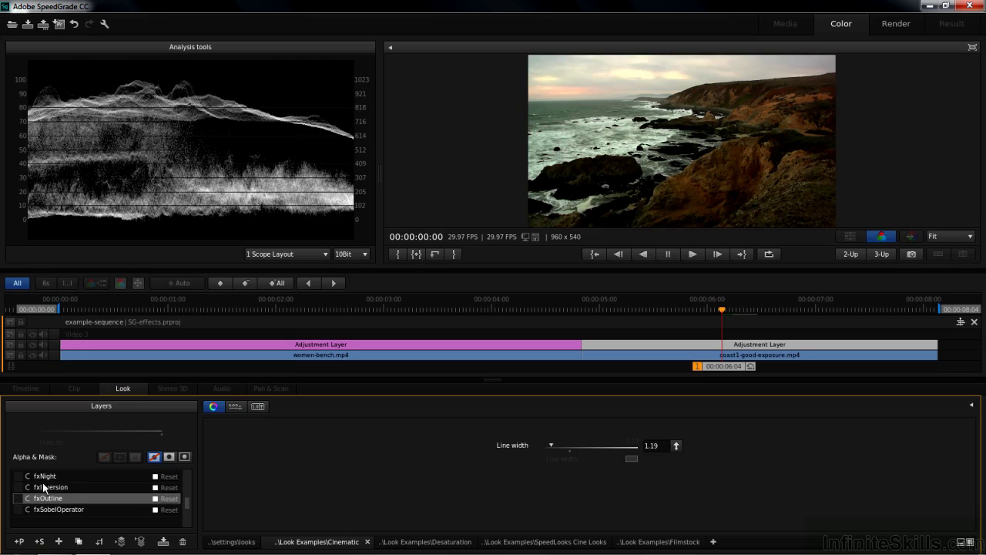
pyautogui.click(17, 487)
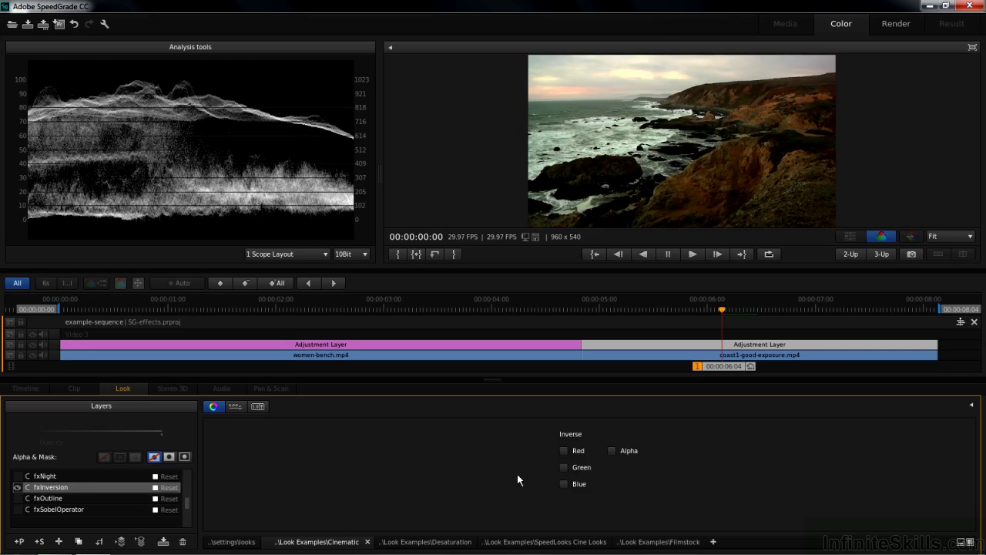
pyautogui.click(565, 450)
pyautogui.click(565, 450)
pyautogui.click(564, 468)
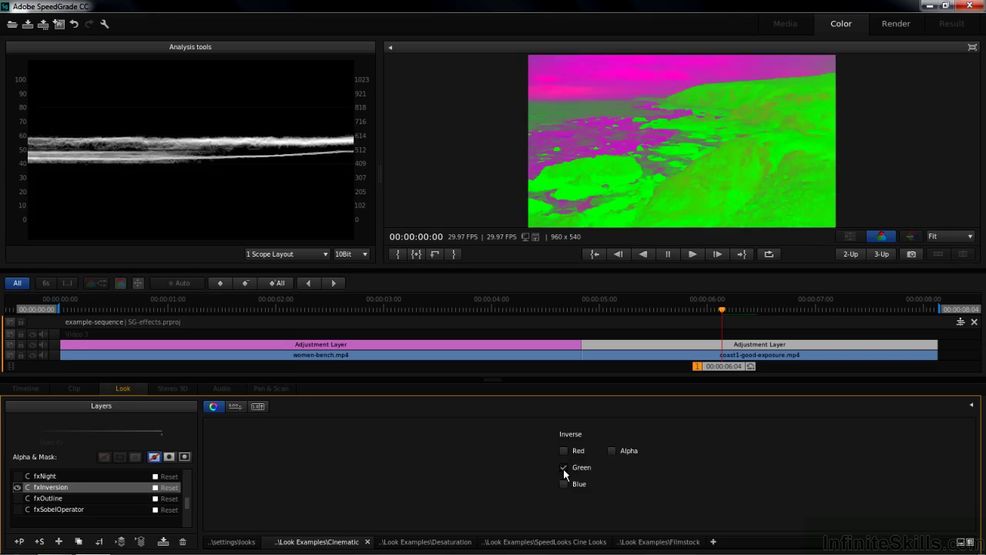
pyautogui.click(563, 467)
# Make a full negative by inverting blue, green and red, then untick all three channels.
pyautogui.click(562, 482)
pyautogui.click(562, 467)
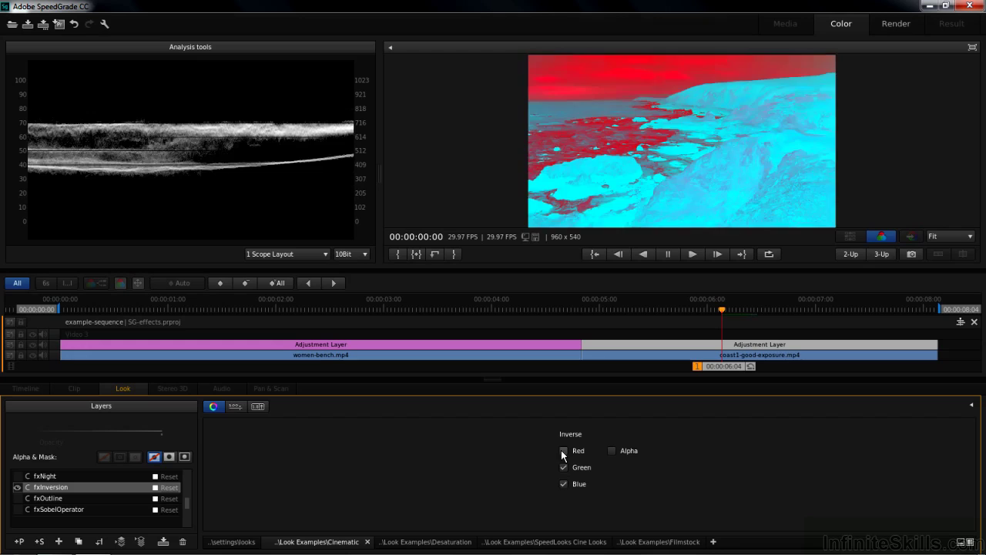
pyautogui.click(561, 450)
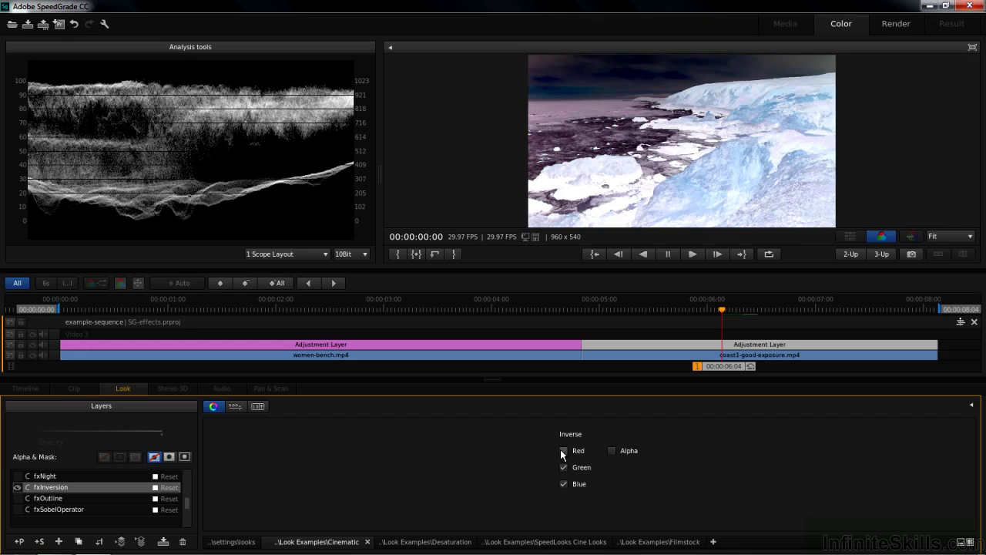
pyautogui.click(561, 450)
pyautogui.click(563, 468)
pyautogui.click(563, 484)
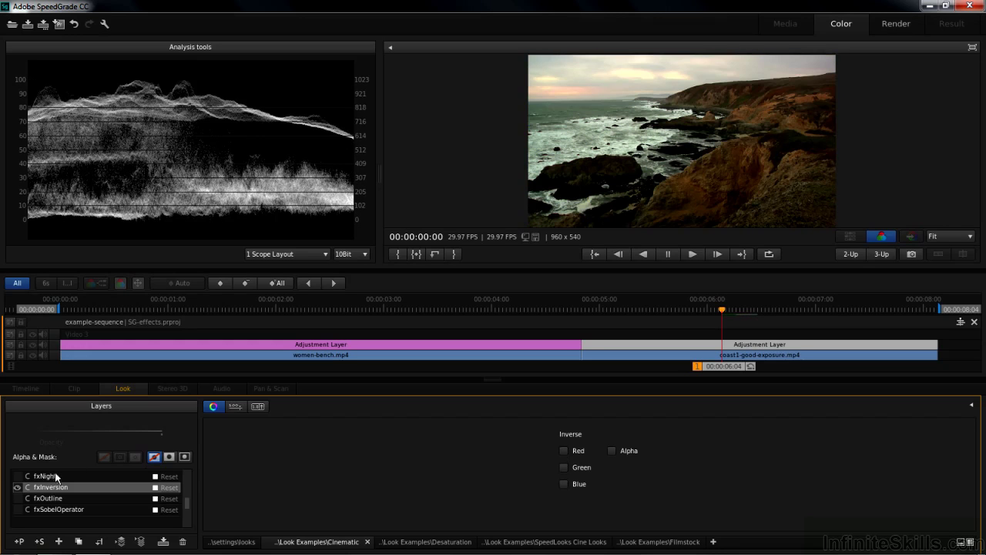
pyautogui.scroll(2, 183, 471)
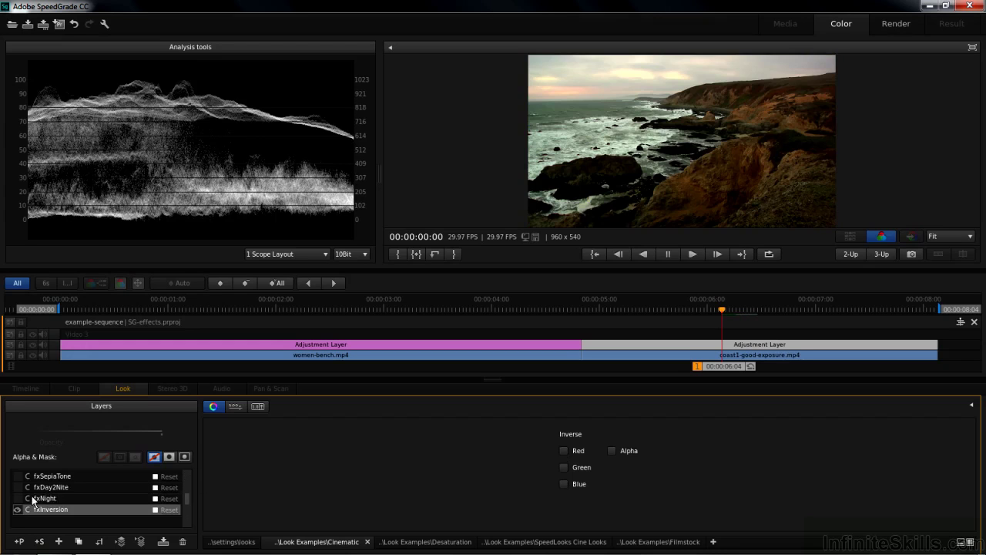
# Preview fxNight's dark blue look with an adjusted colour tint, then disable it and enable fxDay2Nite.
pyautogui.click(17, 499)
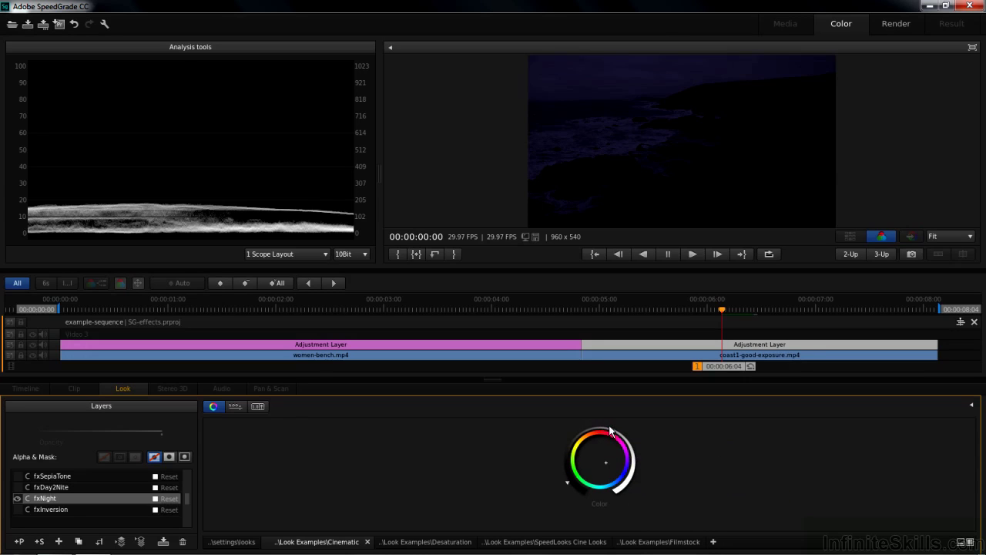
pyautogui.moveTo(601, 428)
pyautogui.mouseDown()
pyautogui.moveTo(875, 421)
pyautogui.moveTo(669, 414)
pyautogui.moveTo(609, 416)
pyautogui.moveTo(974, 420)
pyautogui.moveTo(732, 409)
pyautogui.moveTo(617, 426)
pyautogui.moveTo(621, 407)
pyautogui.mouseUp()
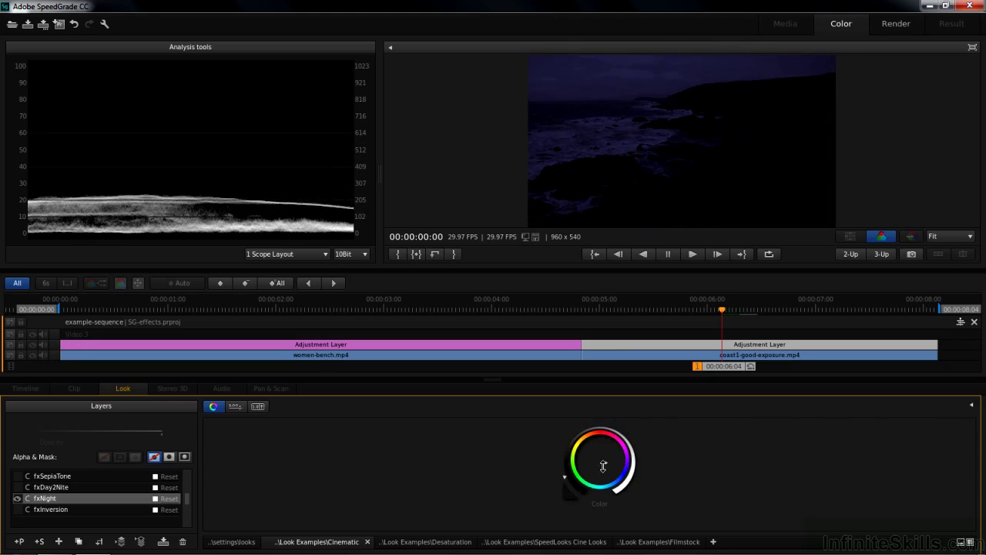
pyautogui.moveTo(609, 462); pyautogui.dragTo(608, 464)
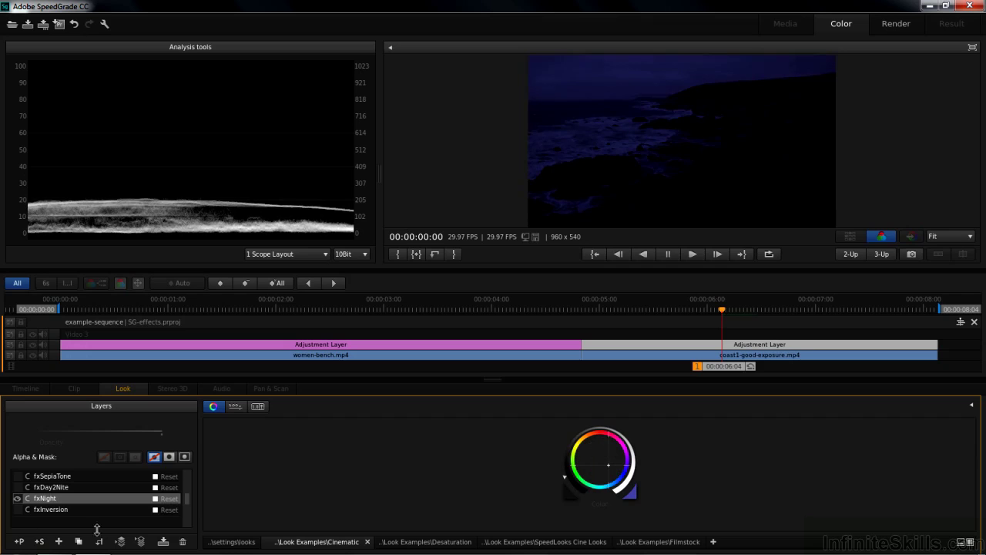
pyautogui.click(16, 499)
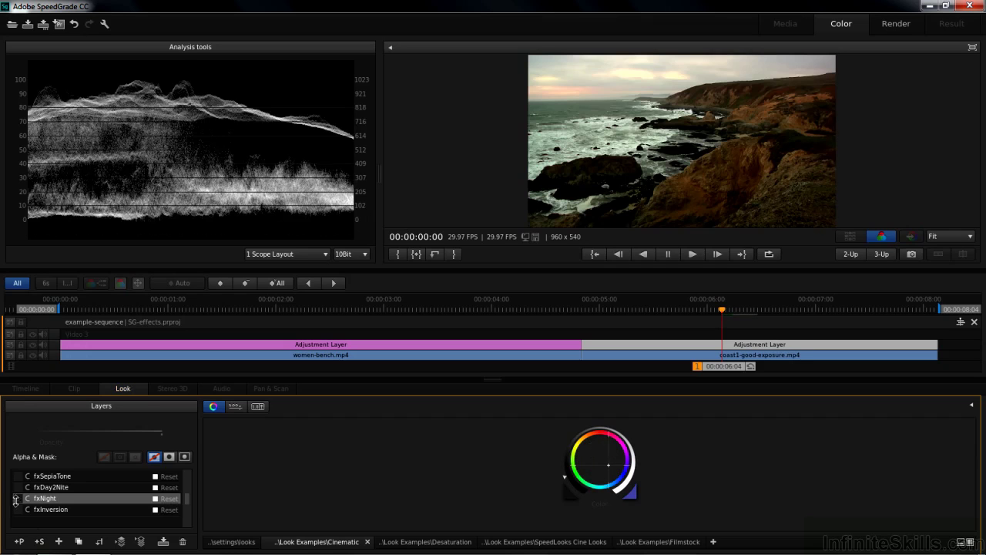
pyautogui.click(18, 486)
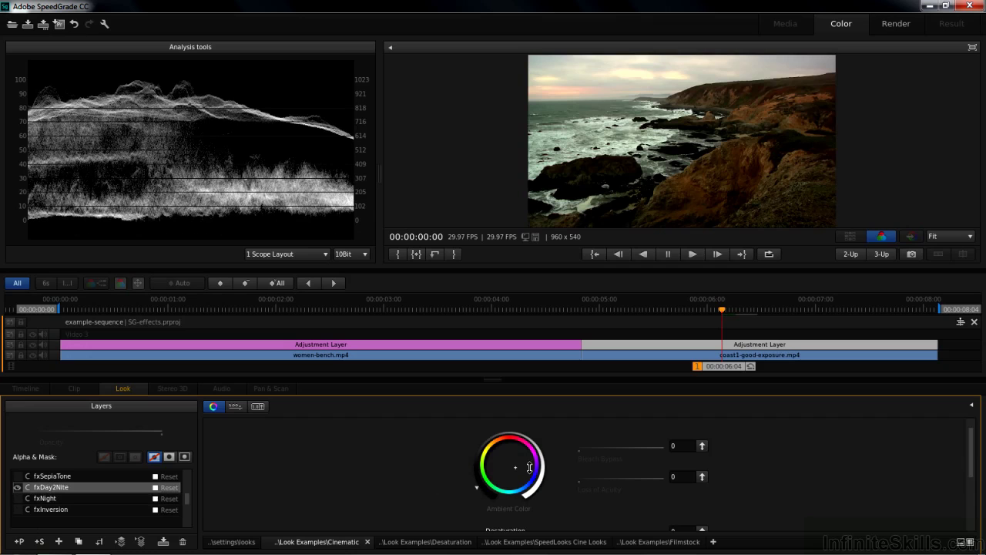
# Shift the Day2Nite ambient colour hue and raise the ganged desaturation to 0.49.
pyautogui.moveTo(490, 481)
pyautogui.mouseDown()
pyautogui.moveTo(478, 485)
pyautogui.moveTo(473, 462)
pyautogui.moveTo(501, 431)
pyautogui.moveTo(517, 436)
pyautogui.mouseUp()
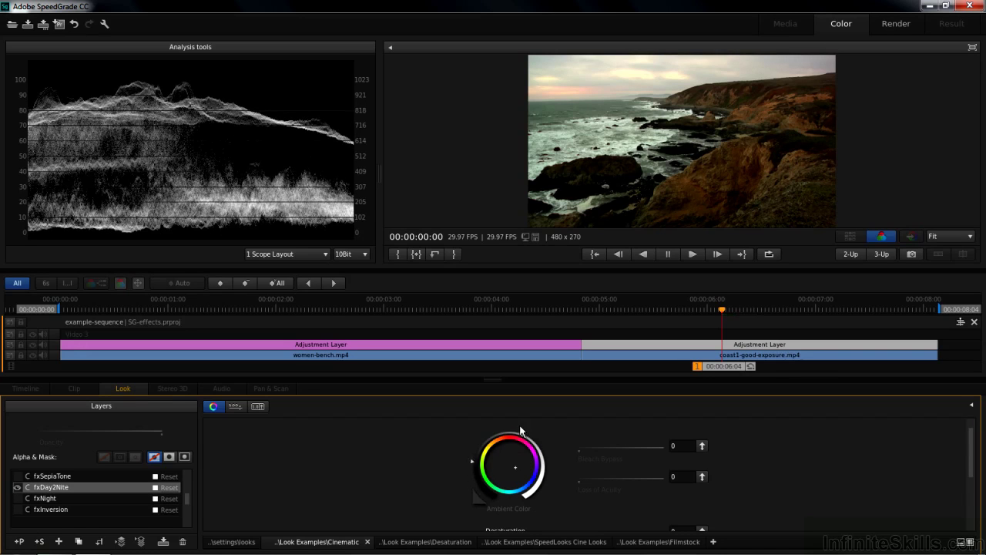
pyautogui.moveTo(970, 472); pyautogui.dragTo(973, 520)
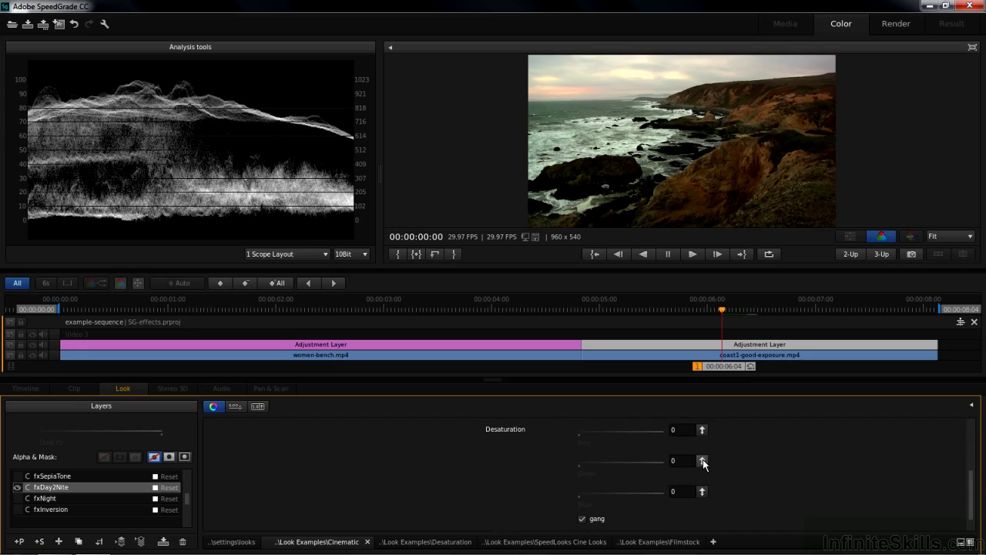
pyautogui.moveTo(703, 459); pyautogui.dragTo(704, 429)
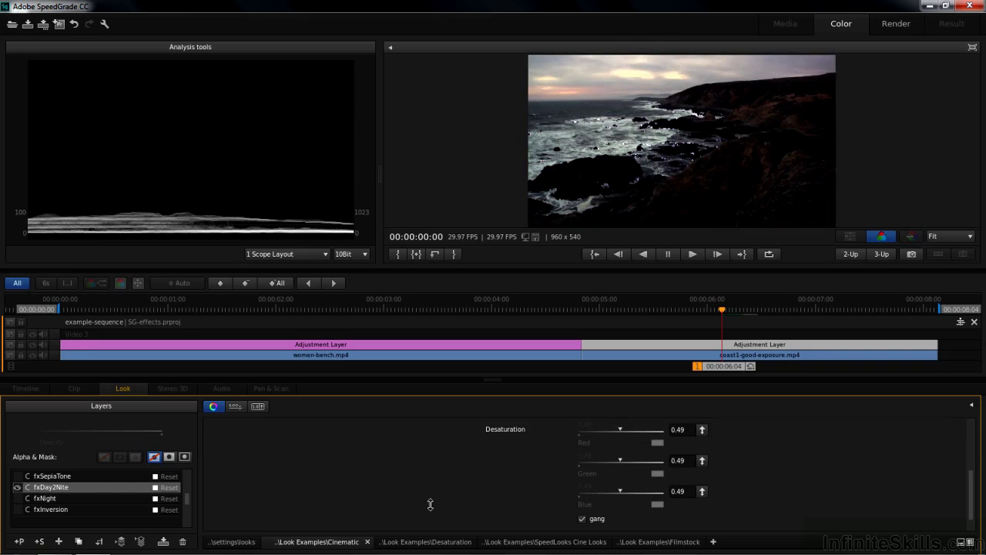
pyautogui.moveTo(974, 503); pyautogui.dragTo(973, 457)
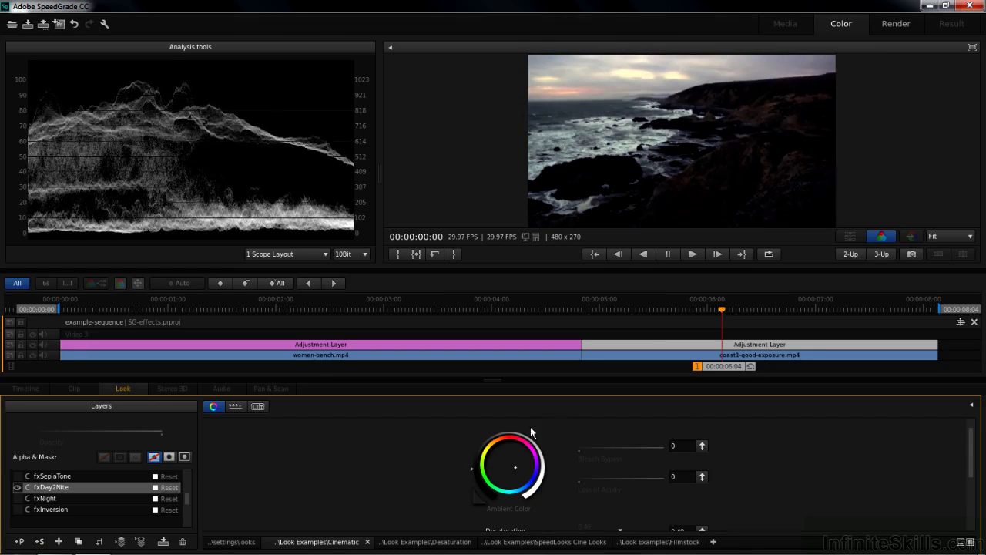
# Enable fxSepiaTone with I-channel at -0.0541 and Q-channel at 0.466 for a violet tint.
pyautogui.click(22, 476)
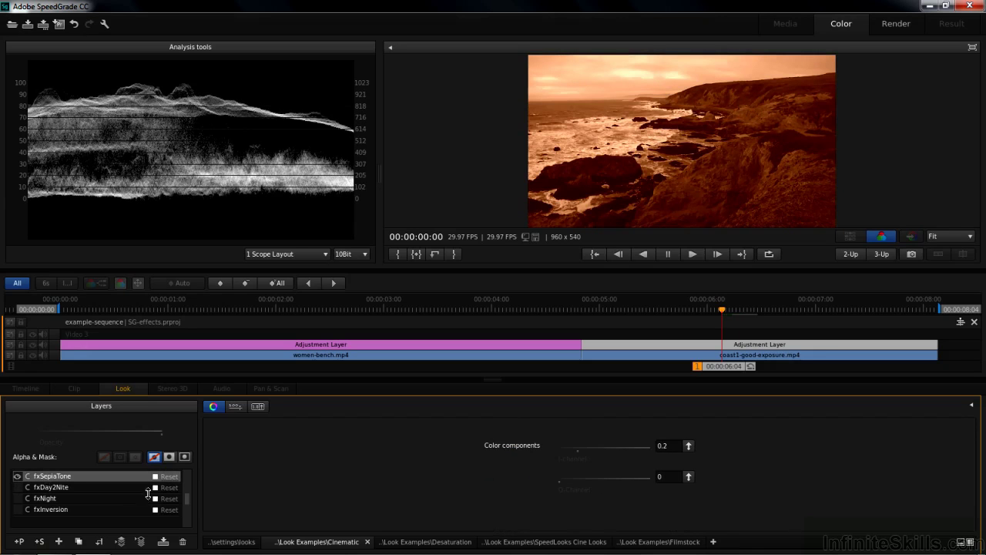
pyautogui.moveTo(583, 449)
pyautogui.moveTo(580, 447)
pyautogui.mouseDown()
pyautogui.moveTo(605, 447)
pyautogui.moveTo(584, 447)
pyautogui.mouseUp()
pyautogui.moveTo(559, 479)
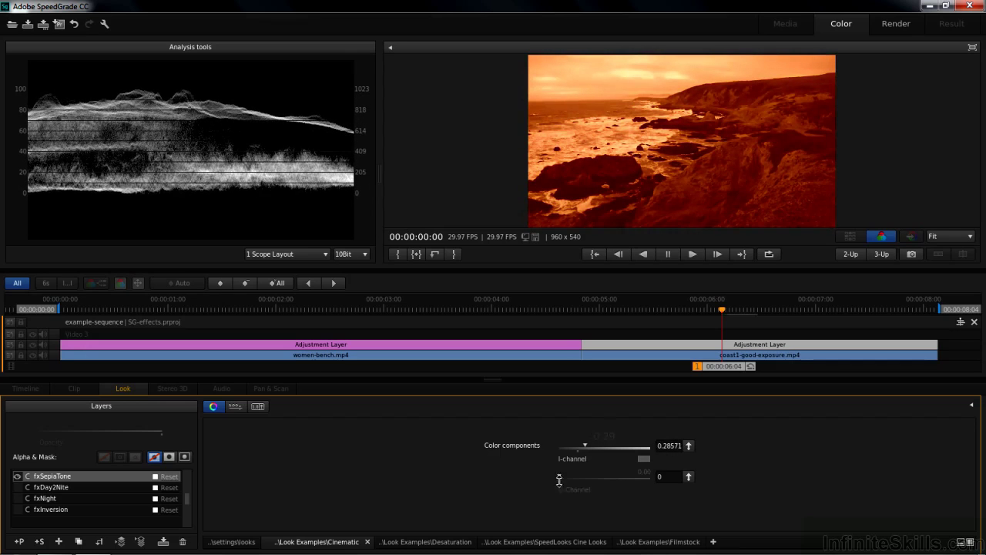
pyautogui.moveTo(559, 479); pyautogui.dragTo(602, 478)
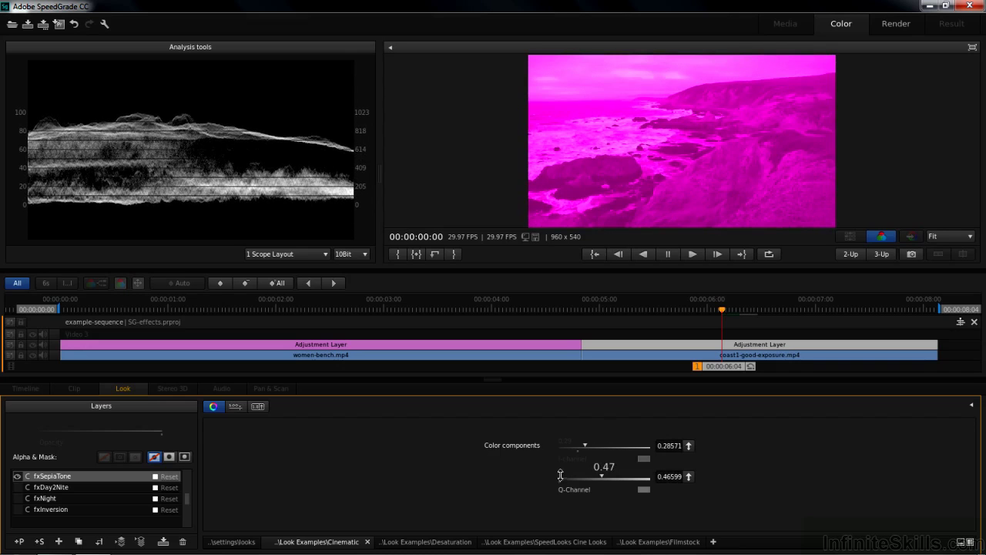
pyautogui.moveTo(587, 444); pyautogui.dragTo(559, 445)
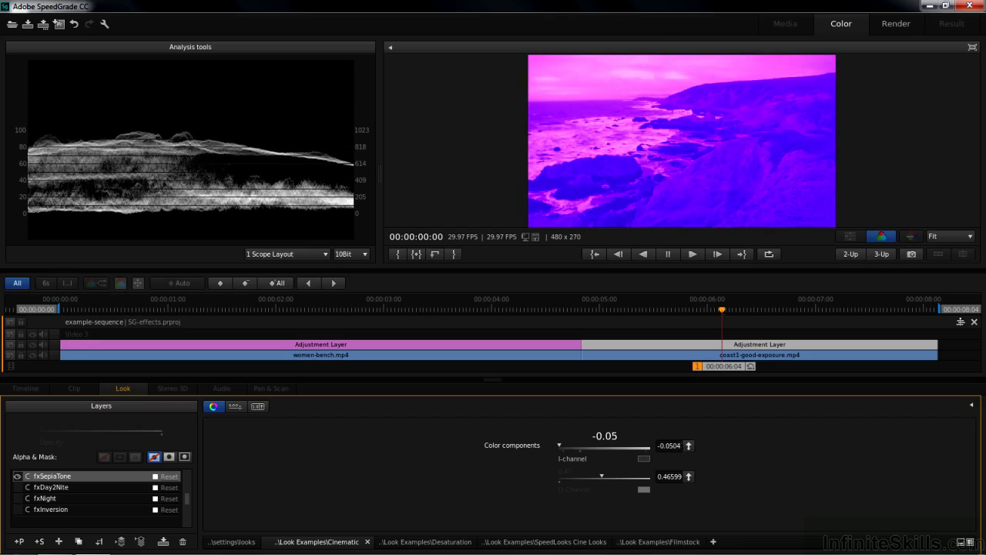
# Replace fxSepiaTone with fxTinting, tint the shot purple and blend it in screen mode.
pyautogui.click(15, 477)
pyautogui.scroll(2, 17, 487)
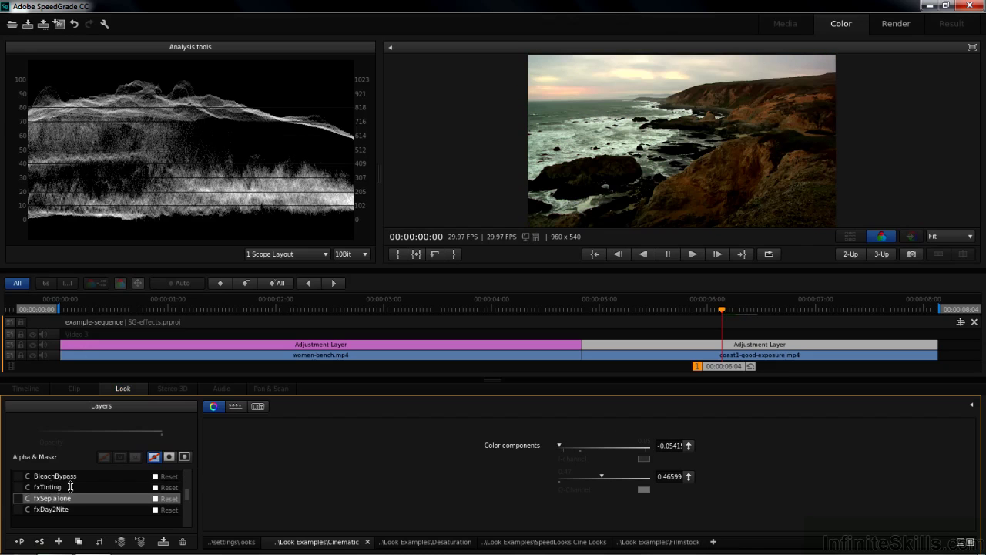
pyautogui.click(17, 487)
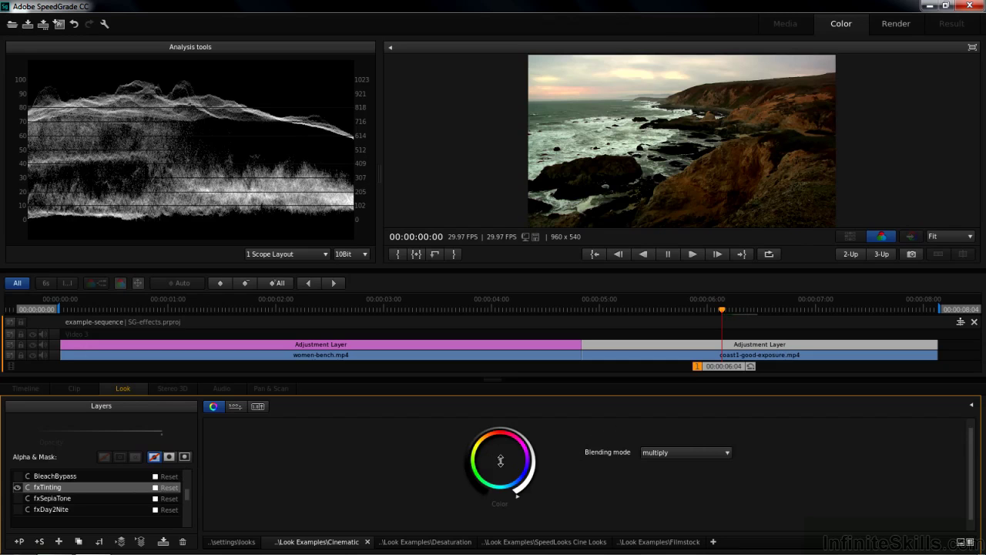
pyautogui.moveTo(508, 465)
pyautogui.mouseDown()
pyautogui.moveTo(520, 418)
pyautogui.moveTo(244, 430)
pyautogui.moveTo(430, 445)
pyautogui.moveTo(245, 454)
pyautogui.moveTo(500, 475)
pyautogui.moveTo(269, 468)
pyautogui.moveTo(322, 470)
pyautogui.moveTo(279, 464)
pyautogui.mouseUp()
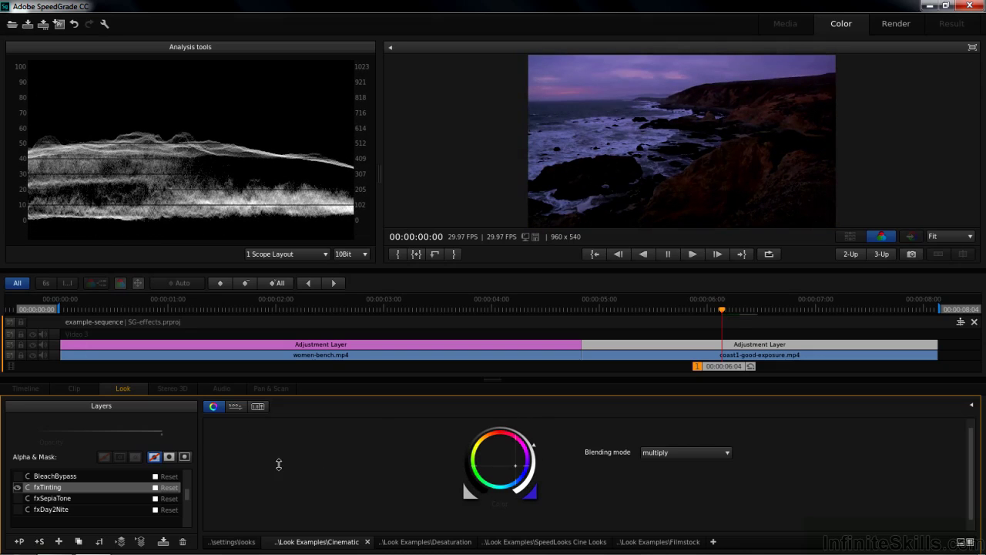
pyautogui.click(728, 453)
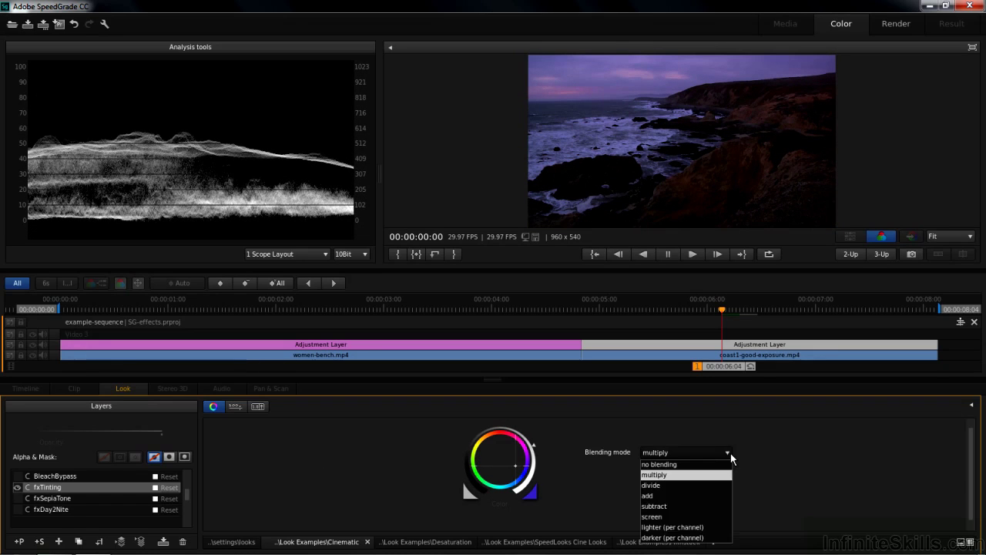
pyautogui.click(669, 516)
# Move the tint colour toward blue, then green, and switch the blending mode to subtract.
pyautogui.moveTo(533, 445); pyautogui.dragTo(491, 426)
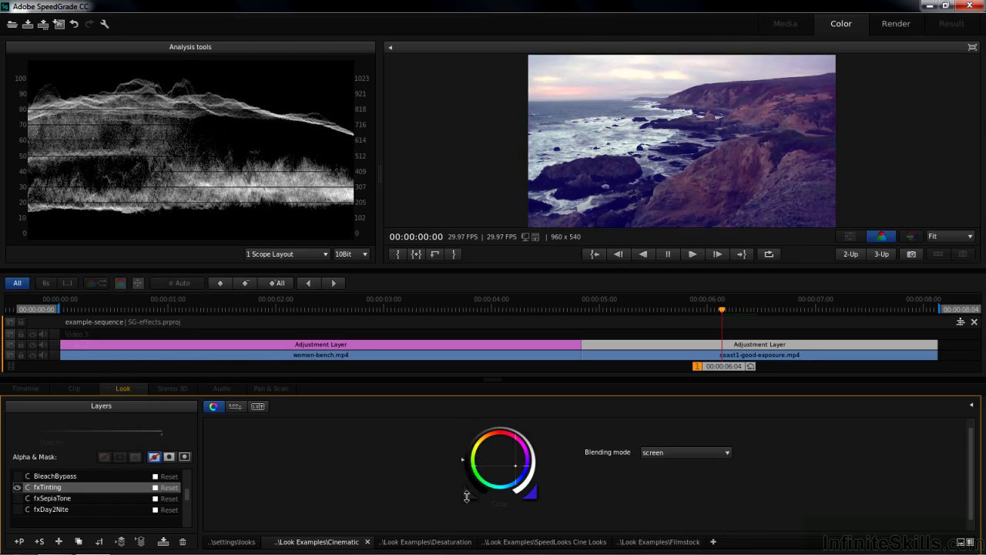
pyautogui.moveTo(507, 473); pyautogui.dragTo(492, 465)
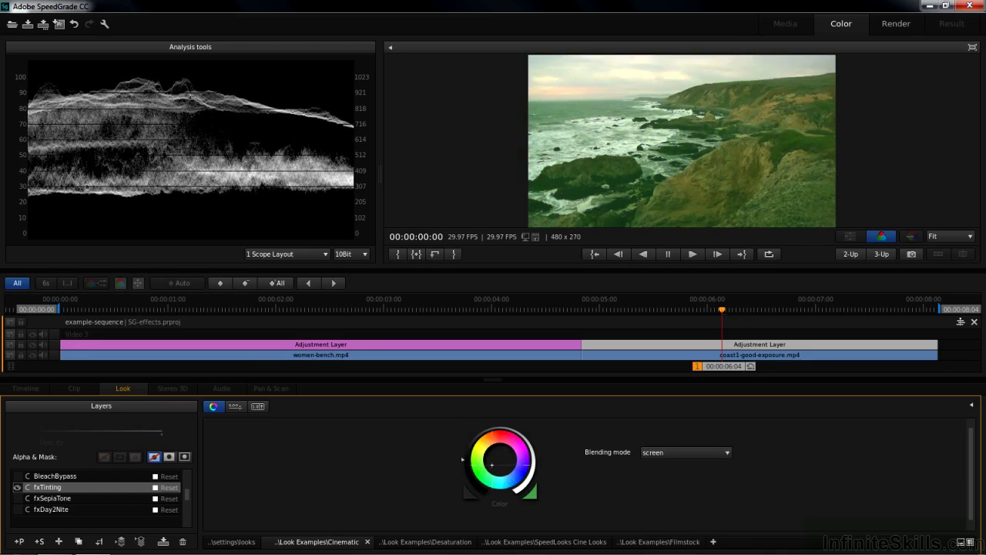
pyautogui.click(727, 452)
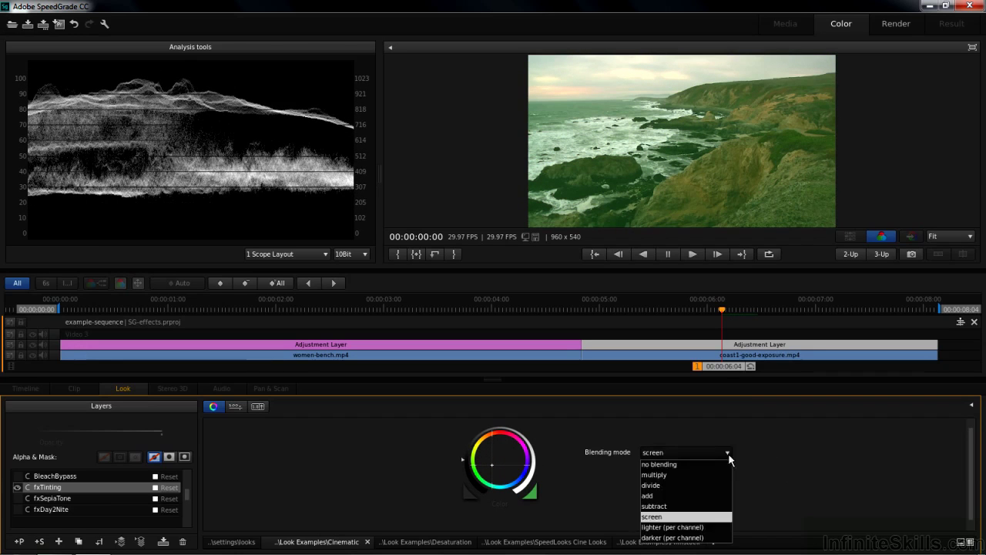
pyautogui.click(658, 506)
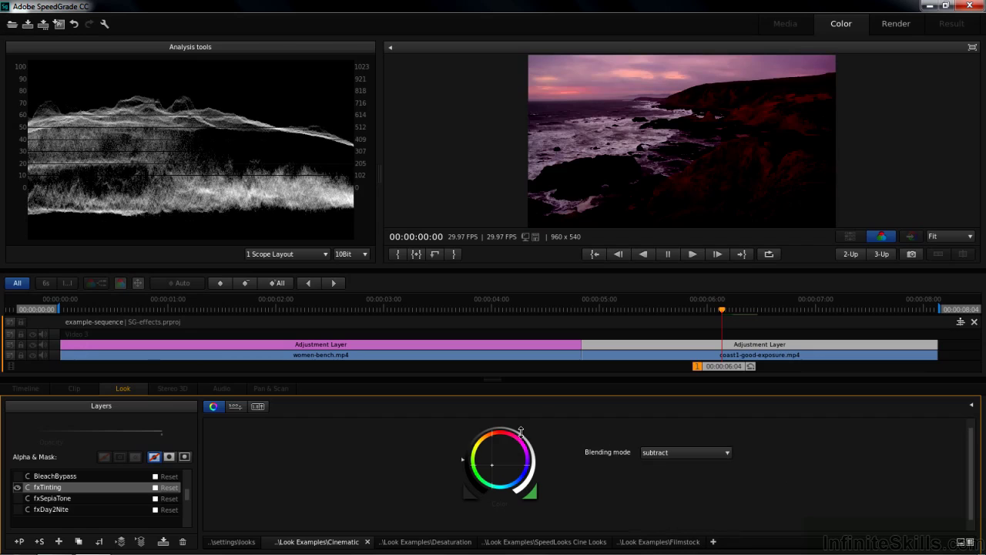
pyautogui.moveTo(465, 451)
pyautogui.mouseDown()
pyautogui.moveTo(549, 414)
pyautogui.moveTo(773, 432)
pyautogui.moveTo(561, 429)
pyautogui.moveTo(406, 443)
pyautogui.moveTo(655, 433)
pyautogui.moveTo(464, 452)
pyautogui.mouseUp()
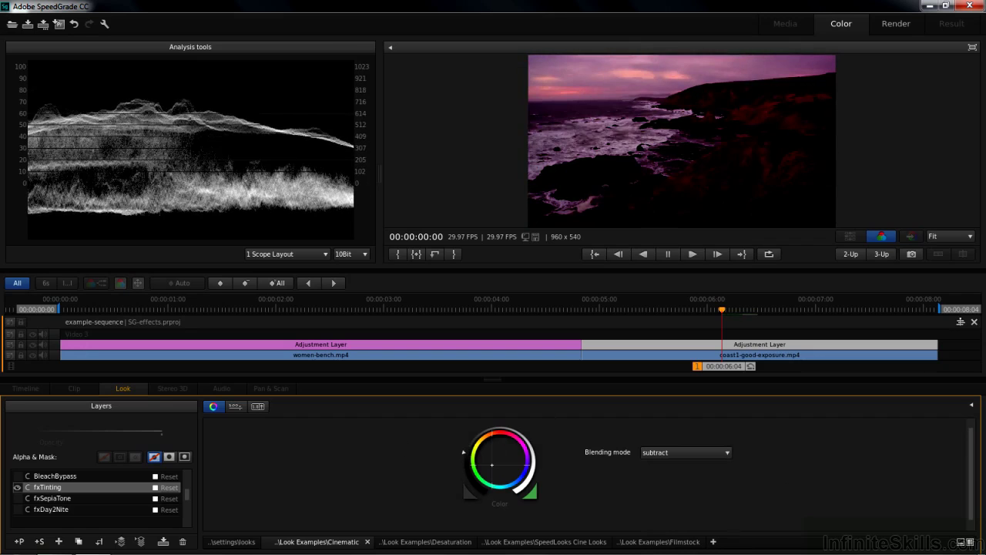
# Swap fxTinting for BleachBypass, change its saturation, and darken and rebalance the Gain wheel.
pyautogui.click(17, 487)
pyautogui.click(18, 476)
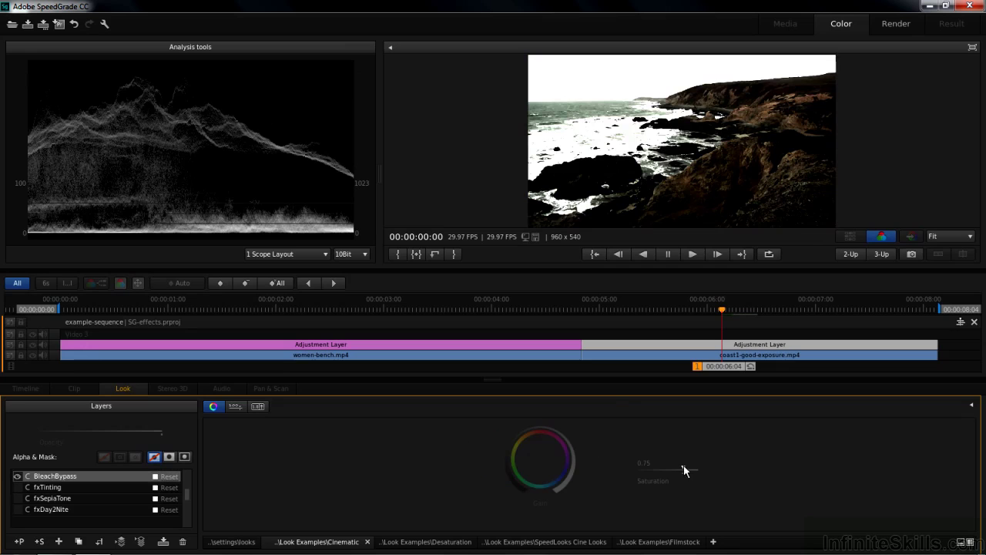
pyautogui.moveTo(684, 470)
pyautogui.mouseDown()
pyautogui.moveTo(651, 470)
pyautogui.moveTo(691, 470)
pyautogui.mouseUp()
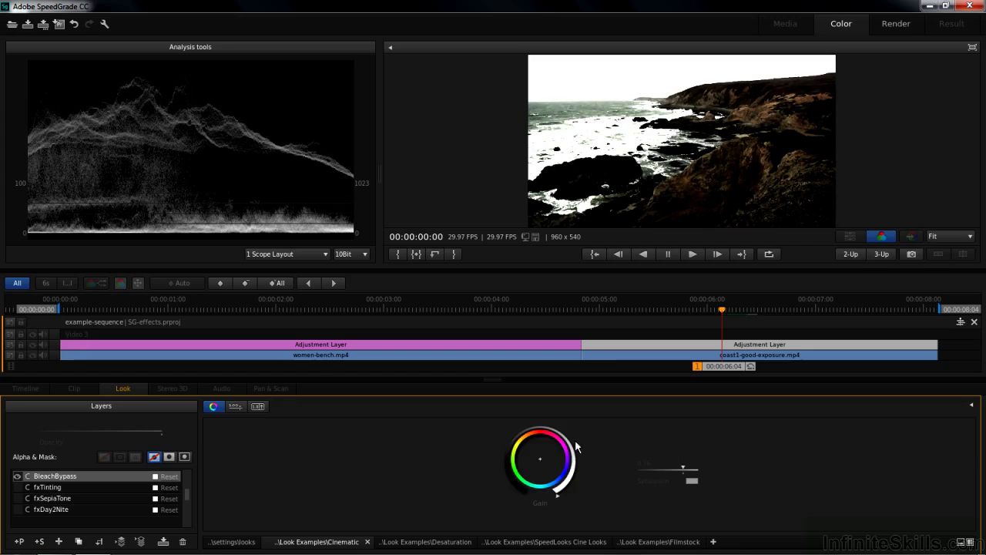
pyautogui.moveTo(543, 418); pyautogui.dragTo(501, 484)
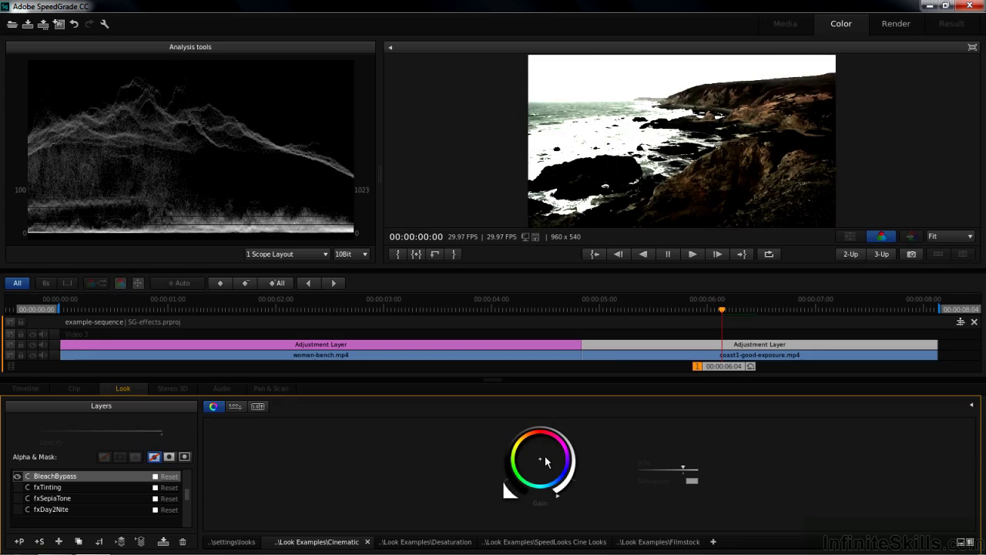
pyautogui.moveTo(537, 460); pyautogui.dragTo(551, 458)
# Replace BleachBypass with fxBloom at intensity 4.78, radius 8.66, threshold 0.24, blend 0.64.
pyautogui.scroll(3, 191, 481)
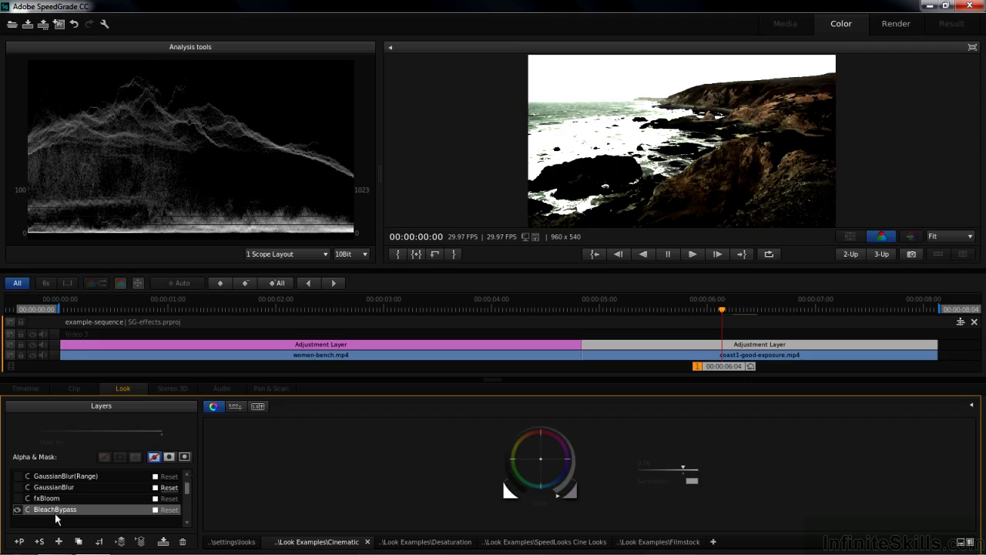
pyautogui.click(18, 509)
pyautogui.click(42, 499)
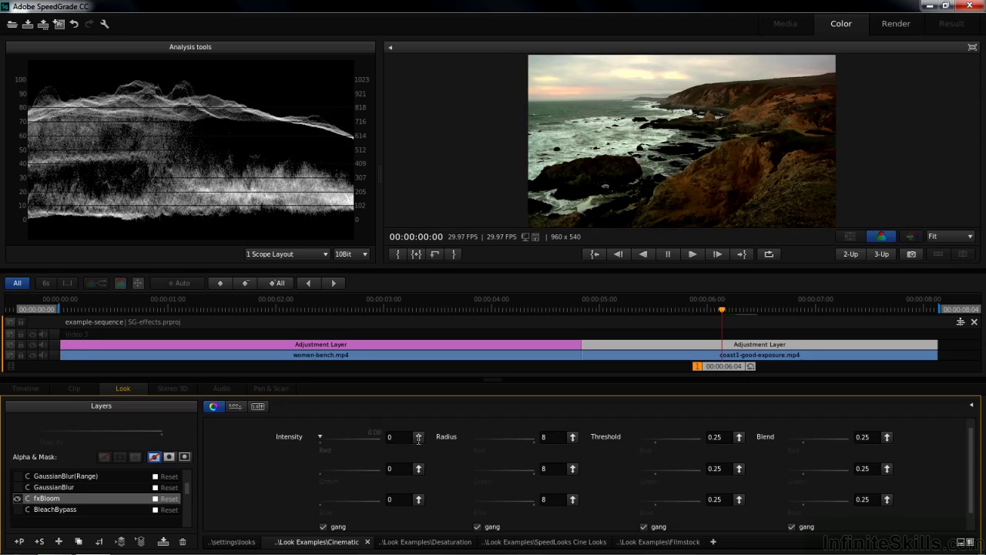
pyautogui.moveTo(420, 442); pyautogui.dragTo(482, 254)
pyautogui.moveTo(572, 440); pyautogui.dragTo(573, 385)
pyautogui.moveTo(741, 440); pyautogui.dragTo(874, 410)
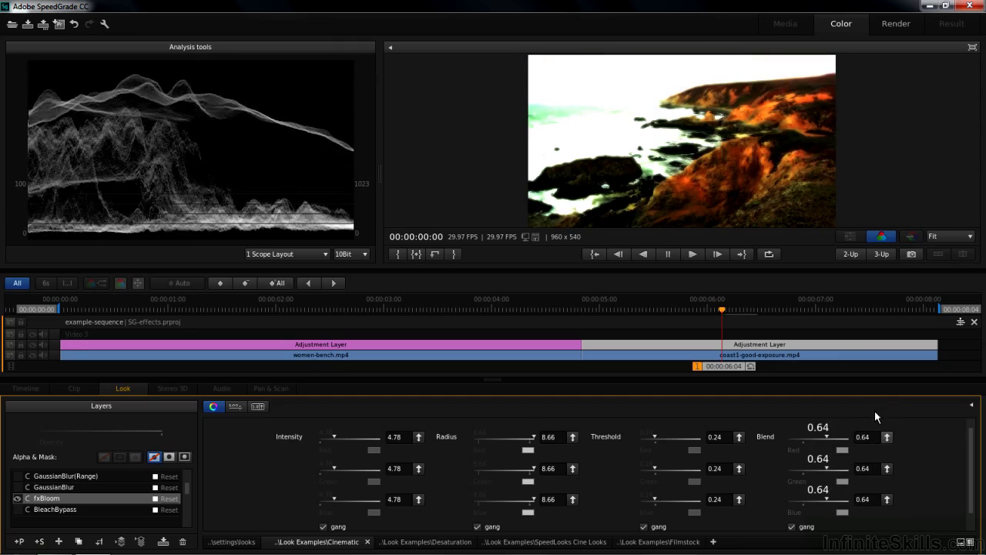
# Turn off fxBloom and test GaussianBlur at a blur radius of 4.19, then disable it.
pyautogui.click(17, 498)
pyautogui.click(24, 489)
pyautogui.click(18, 487)
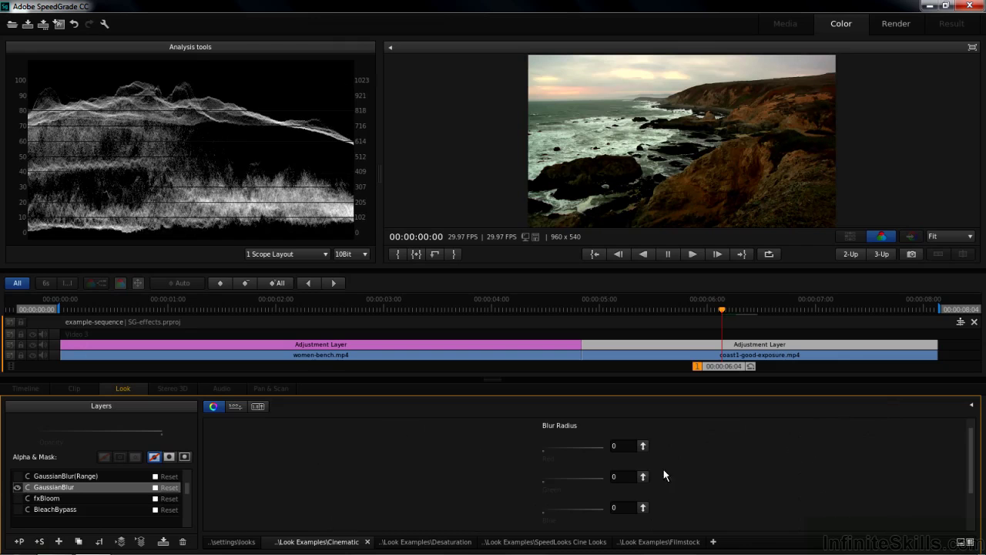
pyautogui.moveTo(643, 478); pyautogui.dragTo(644, 395)
pyautogui.moveTo(644, 445); pyautogui.dragTo(638, 383)
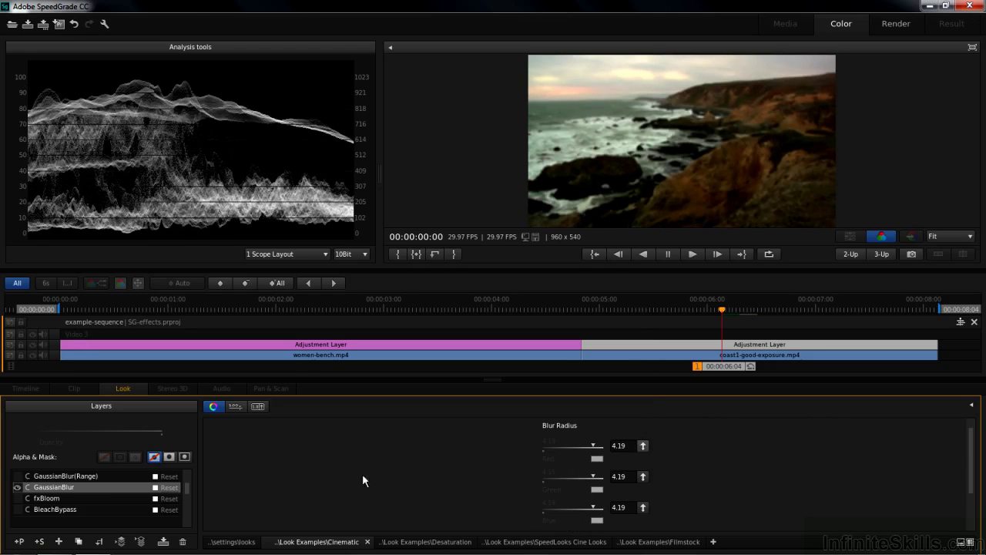
pyautogui.click(18, 487)
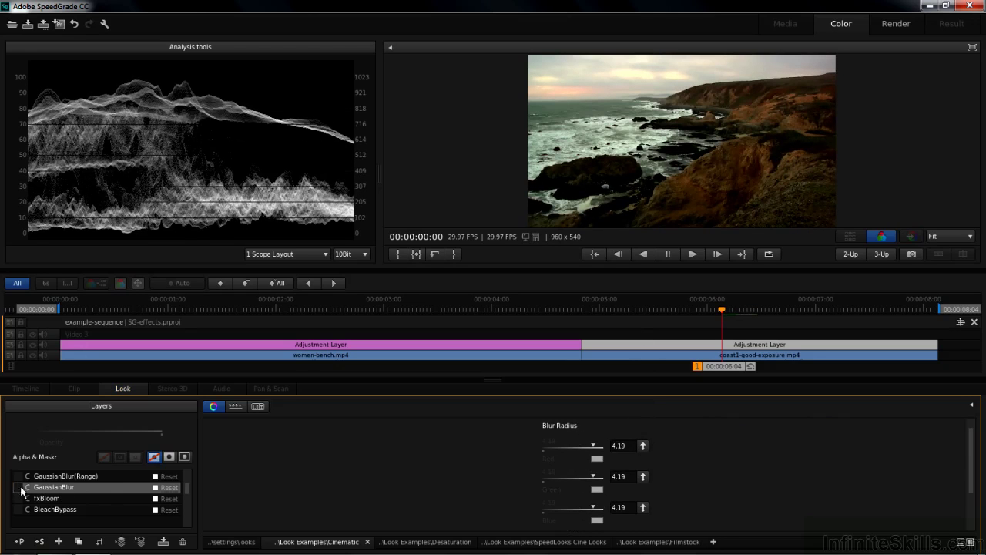
# Set the Soften effect to 1.51 on red, green and blue.
pyautogui.click(60, 476)
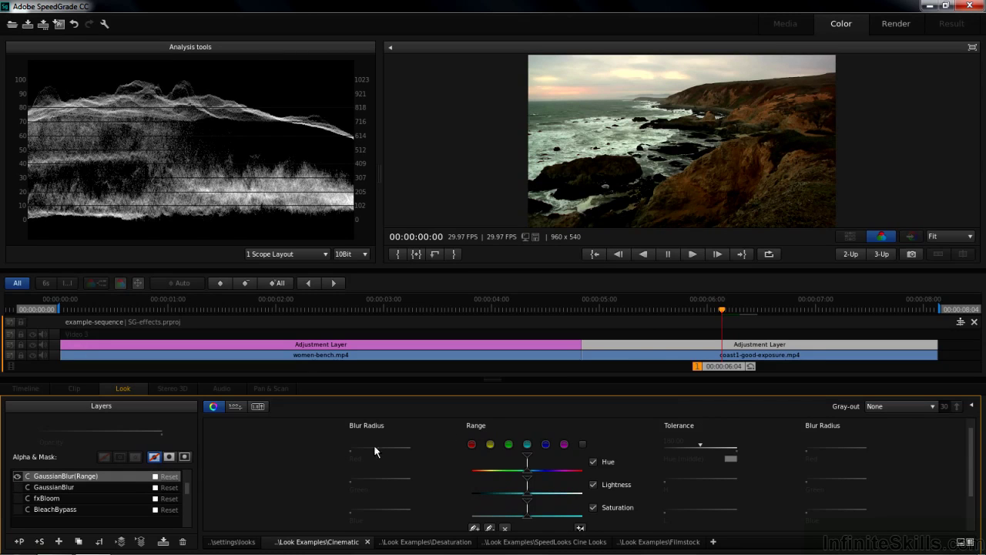
pyautogui.scroll(2, 189, 481)
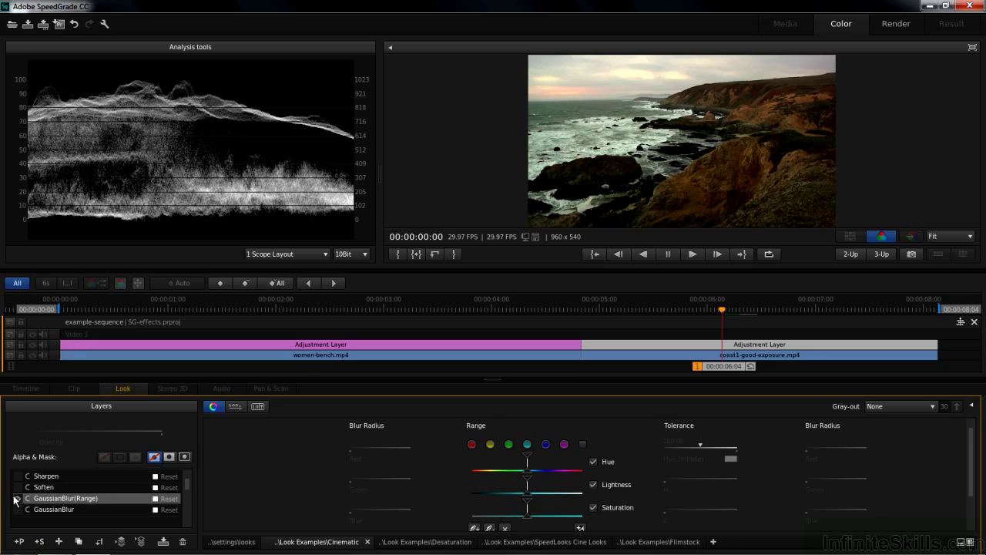
pyautogui.click(34, 487)
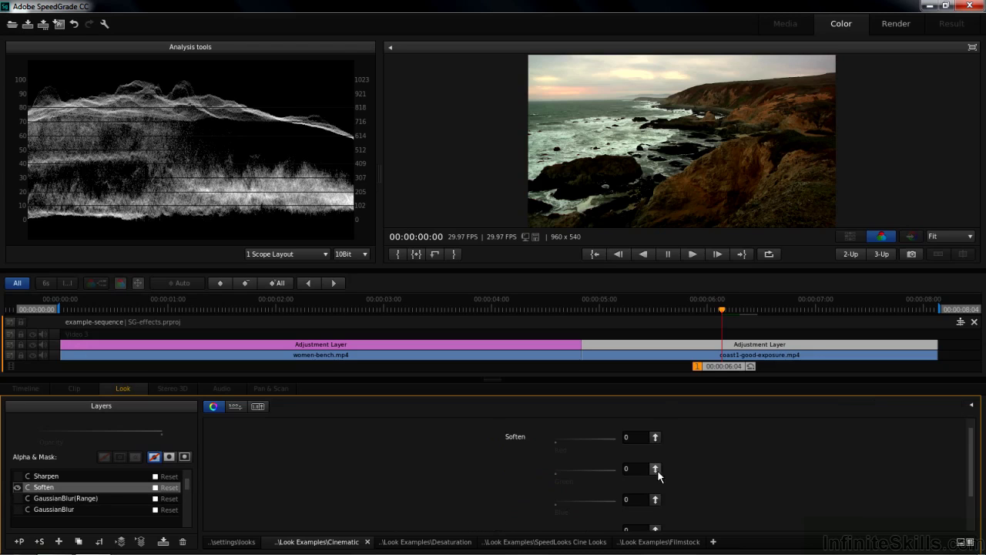
pyautogui.moveTo(654, 469); pyautogui.dragTo(666, 378)
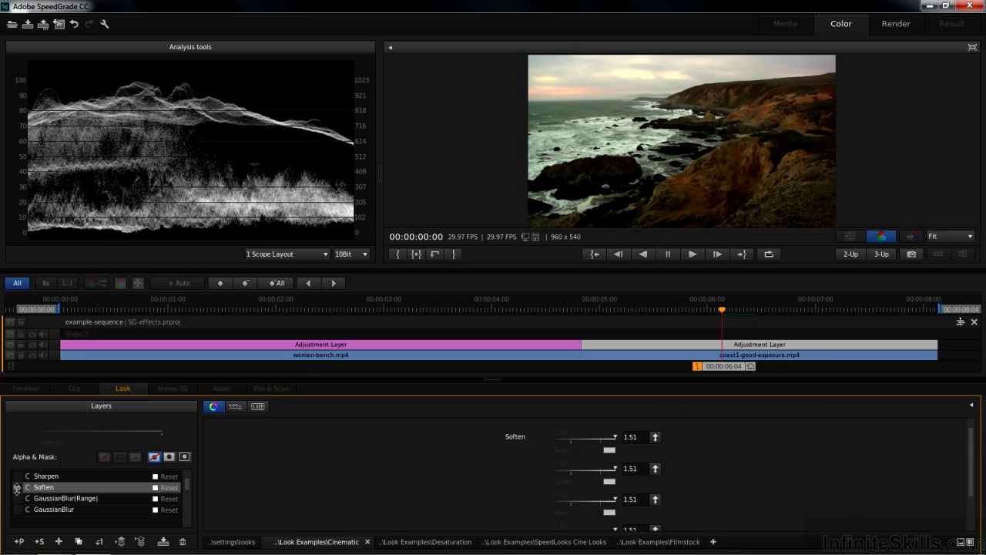
# Set Sharpen to 0.36 on all three channels, checking detail at 100% viewer zoom.
pyautogui.click(45, 476)
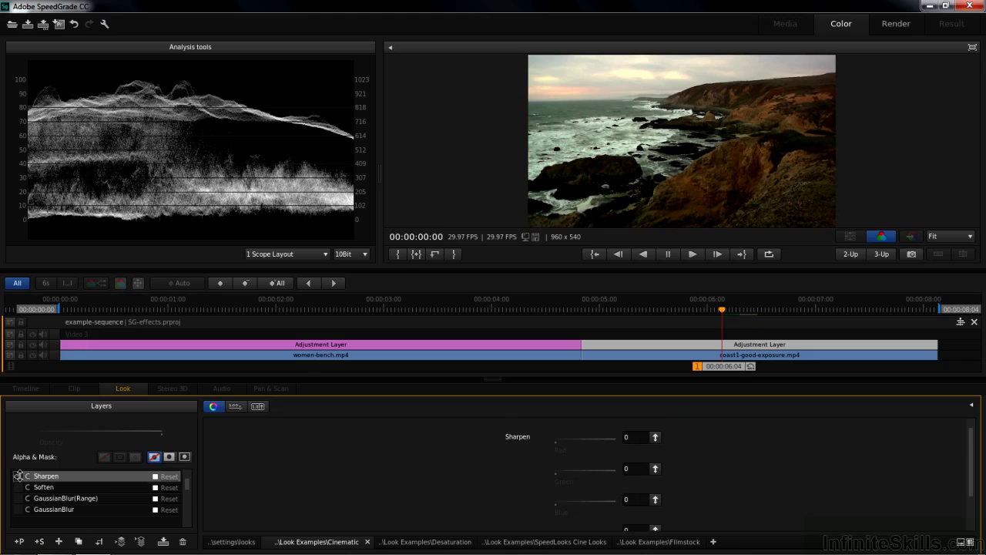
pyautogui.moveTo(188, 483)
pyautogui.mouseDown()
pyautogui.moveTo(193, 530)
pyautogui.moveTo(189, 467)
pyautogui.mouseUp()
pyautogui.moveTo(659, 438); pyautogui.dragTo(650, 410)
pyautogui.click(970, 236)
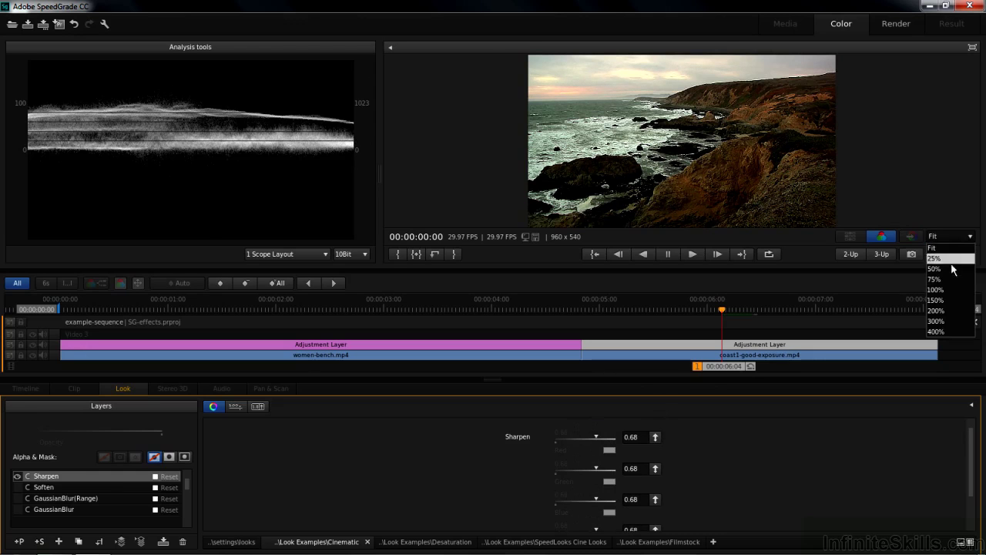
pyautogui.click(941, 286)
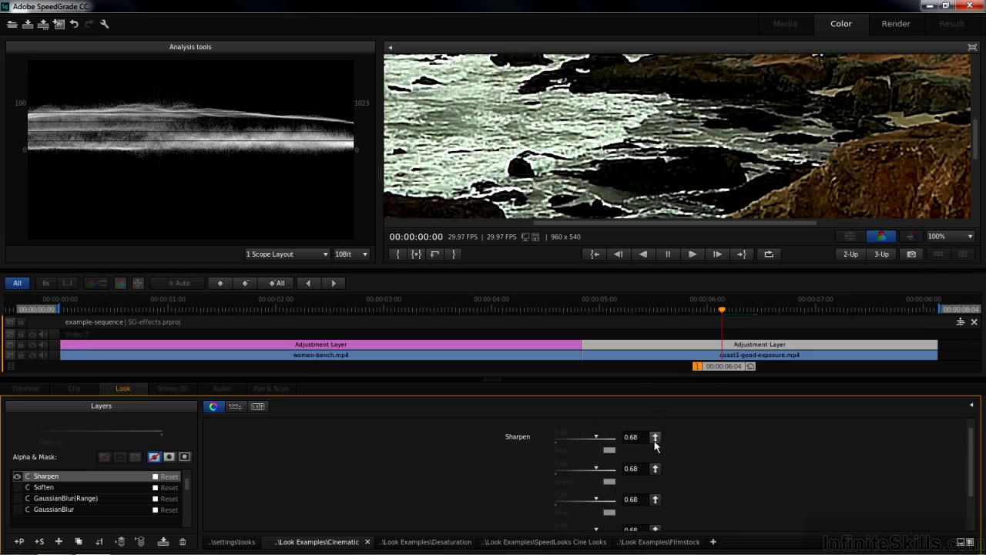
pyautogui.moveTo(656, 441); pyautogui.dragTo(675, 455)
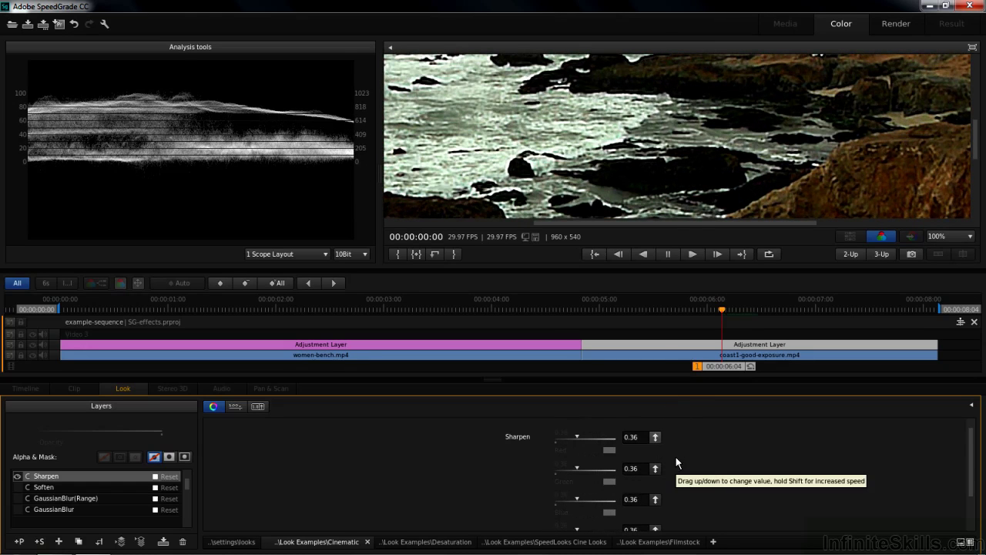